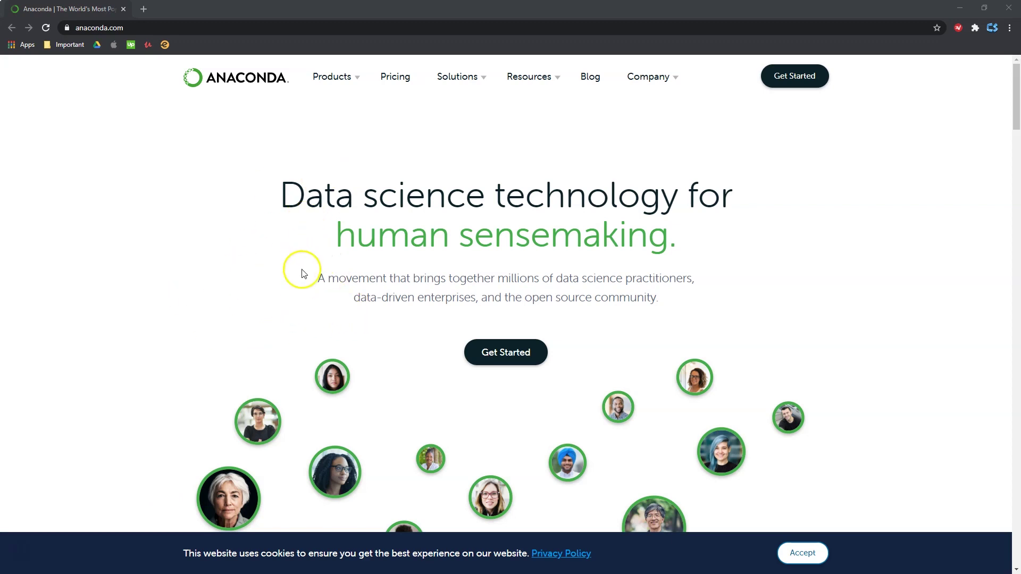
Go to the Anaconda Individual Edition page through anaconda.com's Products menu.
scroll(267, 264, down, 8)
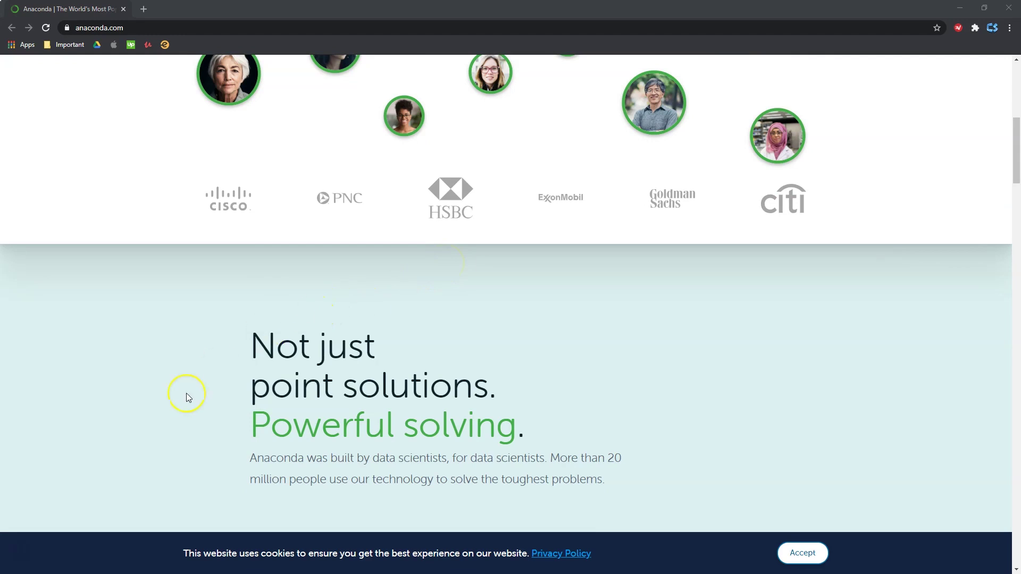
scroll(186, 398, down, 1)
scroll(186, 398, down, 2)
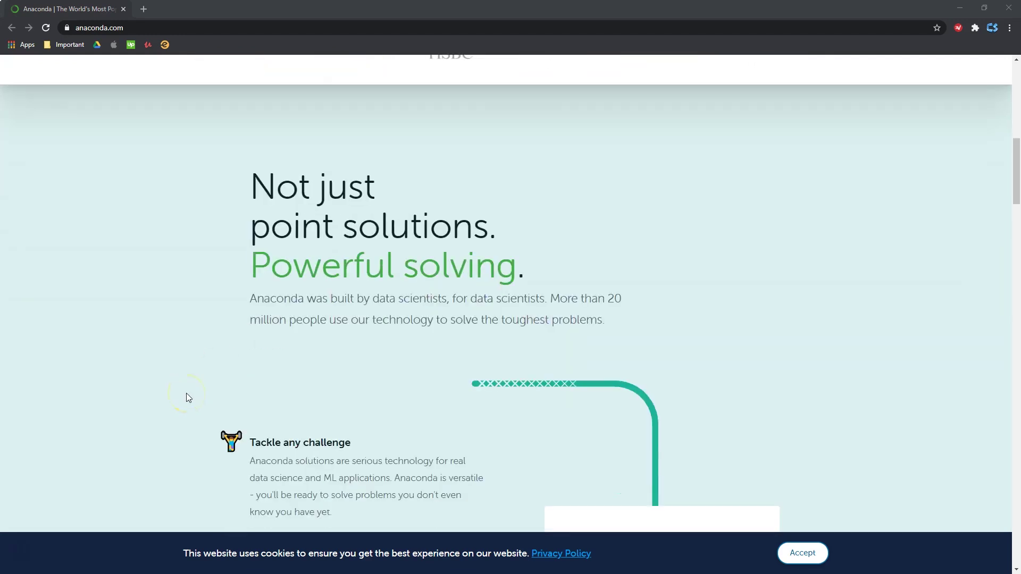
scroll(186, 398, up, 7)
scroll(186, 398, up, 4)
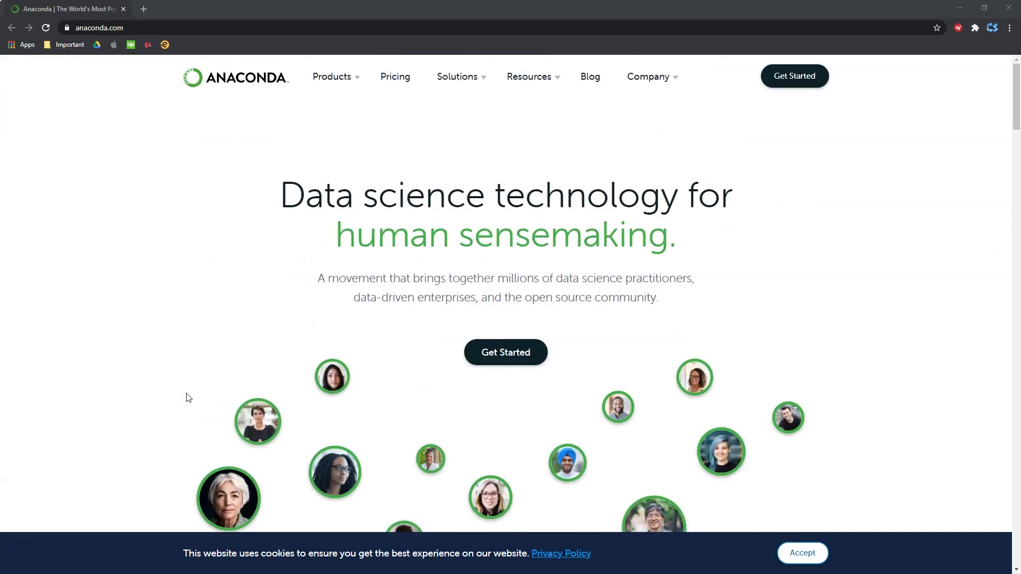
click(346, 85)
mouse_move(335, 81)
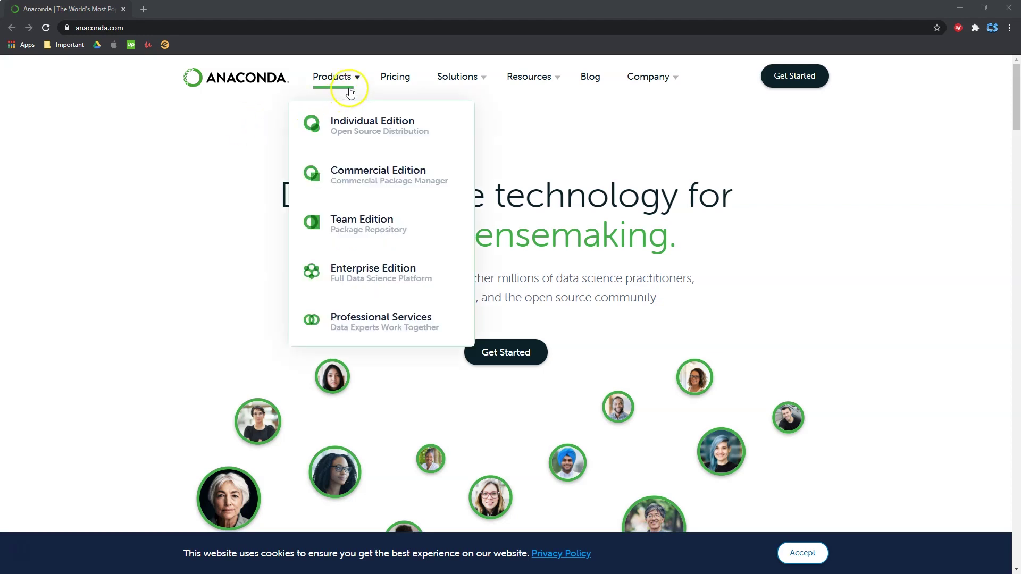
click(420, 137)
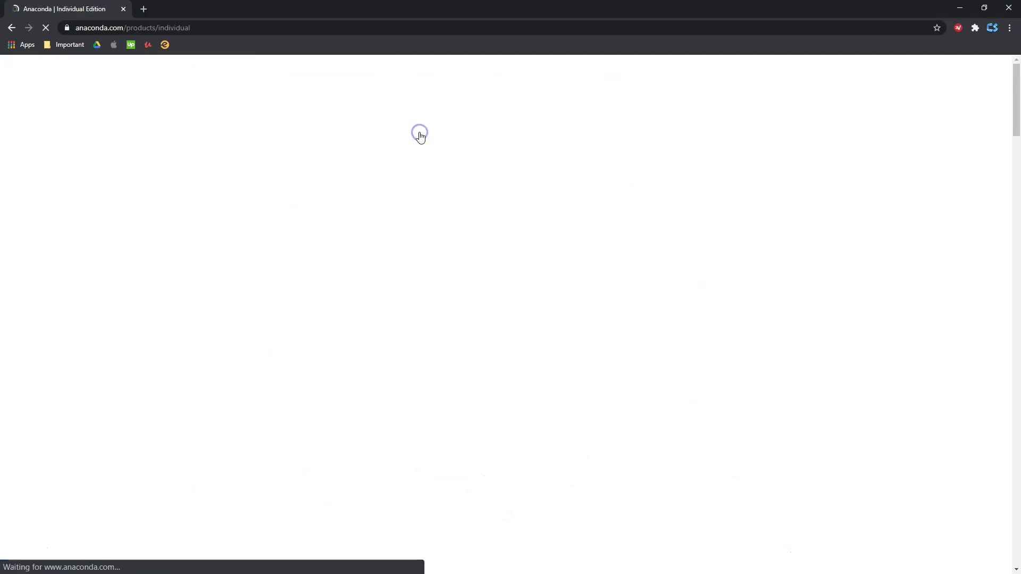
scroll(446, 236, down, 1)
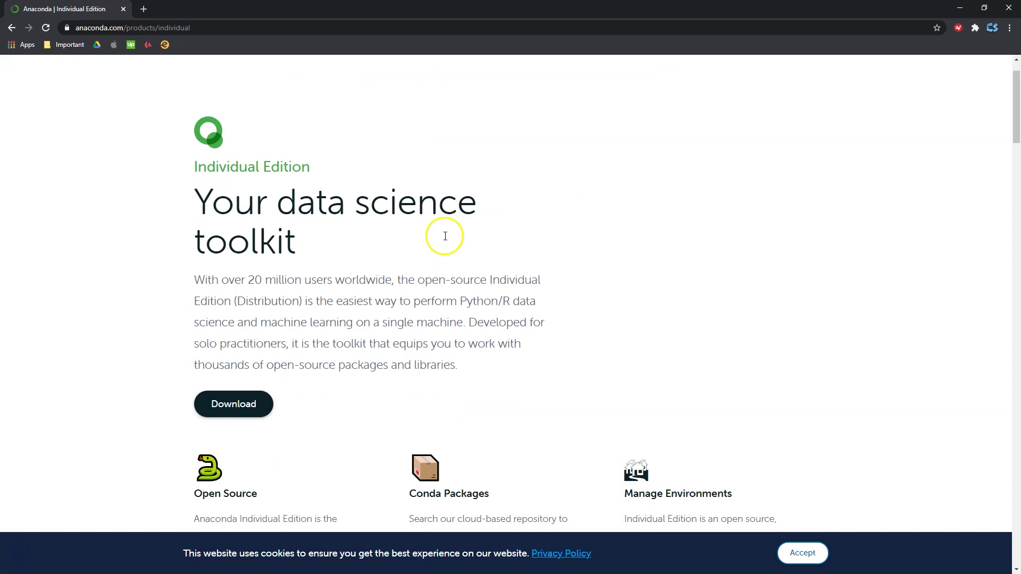
scroll(445, 240, down, 1)
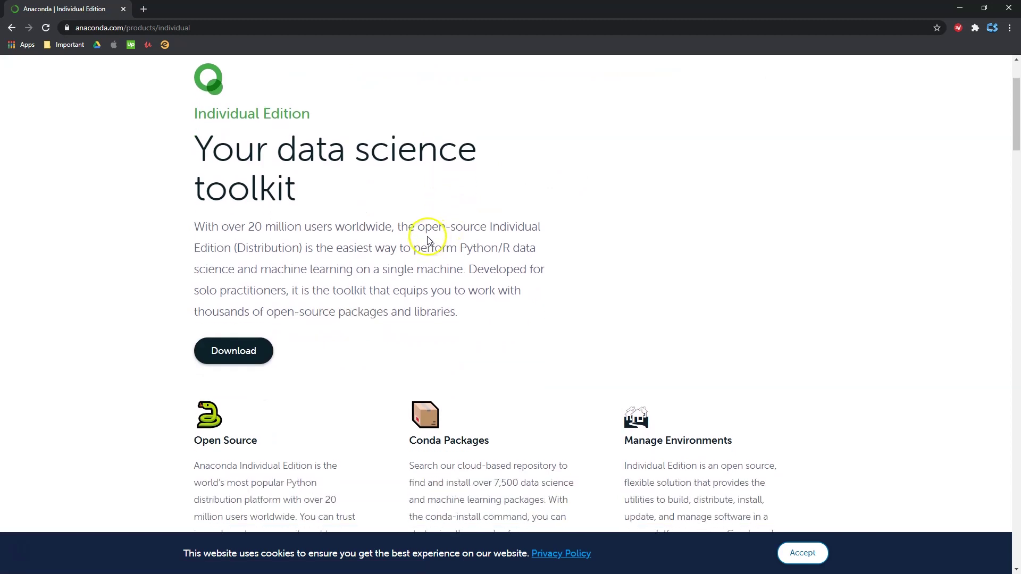
drag(461, 247, 509, 245)
click(432, 273)
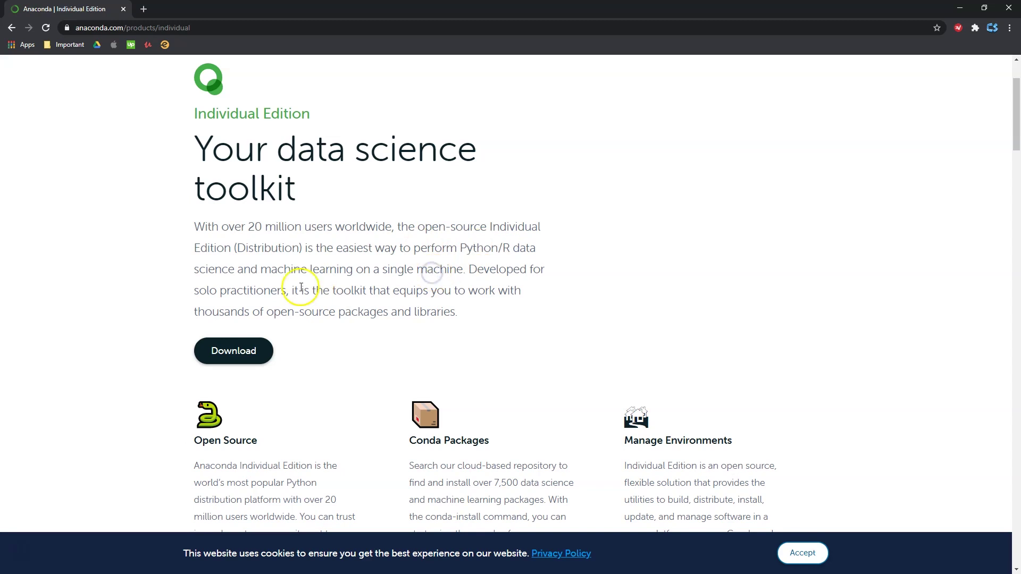
scroll(333, 285, down, 1)
scroll(359, 281, down, 2)
scroll(360, 282, up, 5)
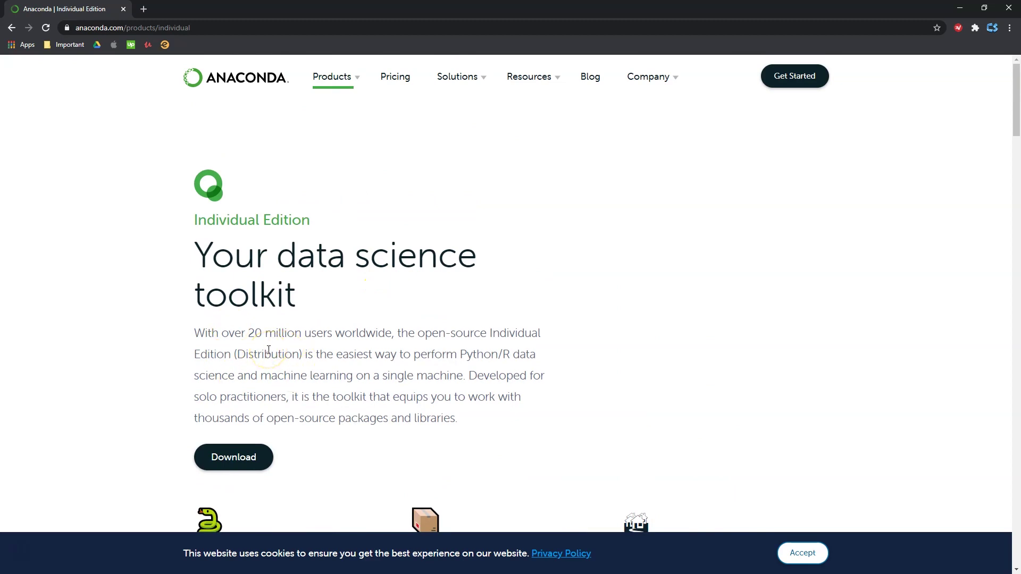
Download Anaconda's Windows 64-Bit Graphical Installer (466 MB).
click(250, 462)
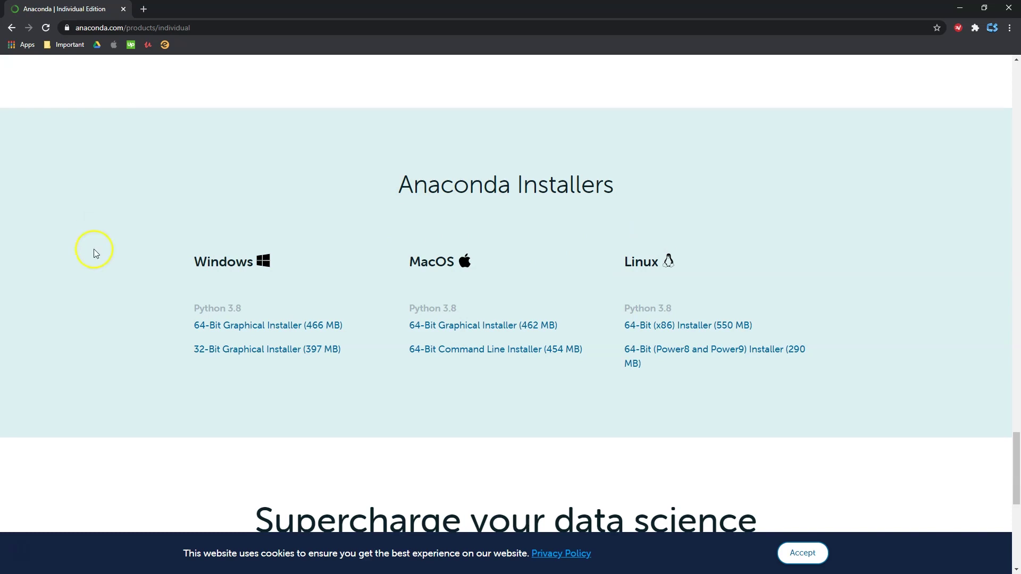
click(250, 329)
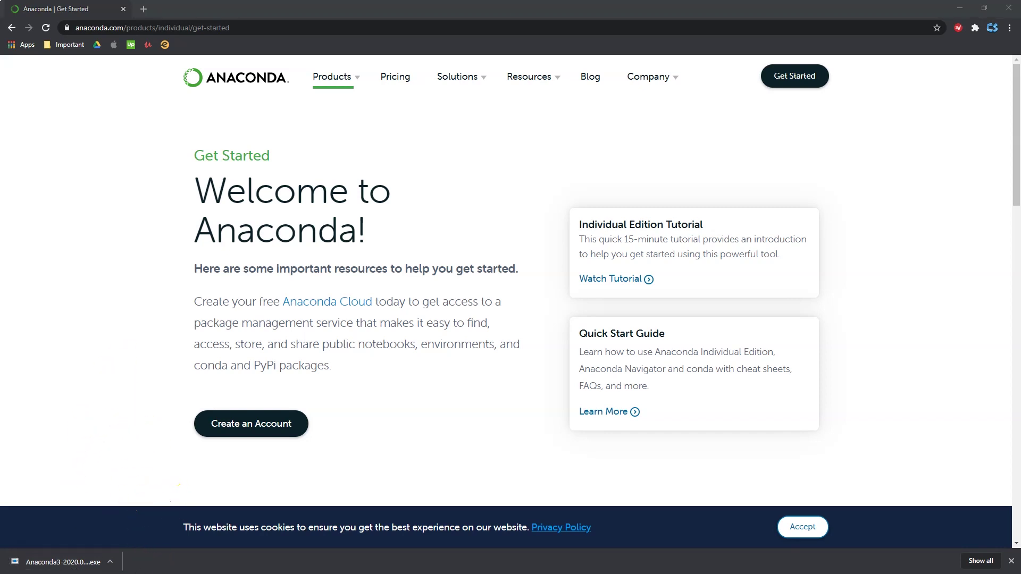
Run the downloaded Anaconda3 installer, allowing it past the SmartScreen warning.
click(82, 559)
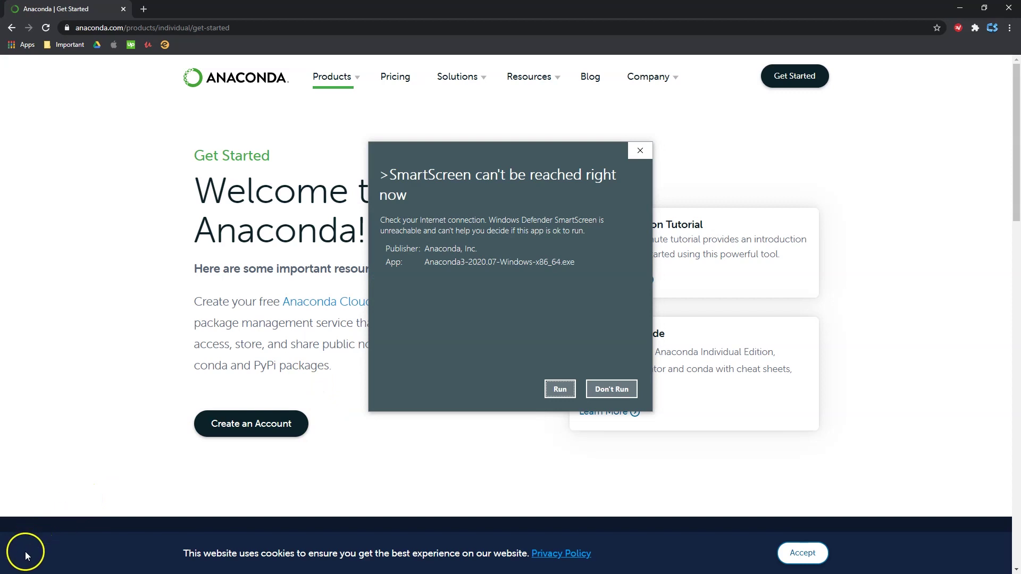
click(559, 387)
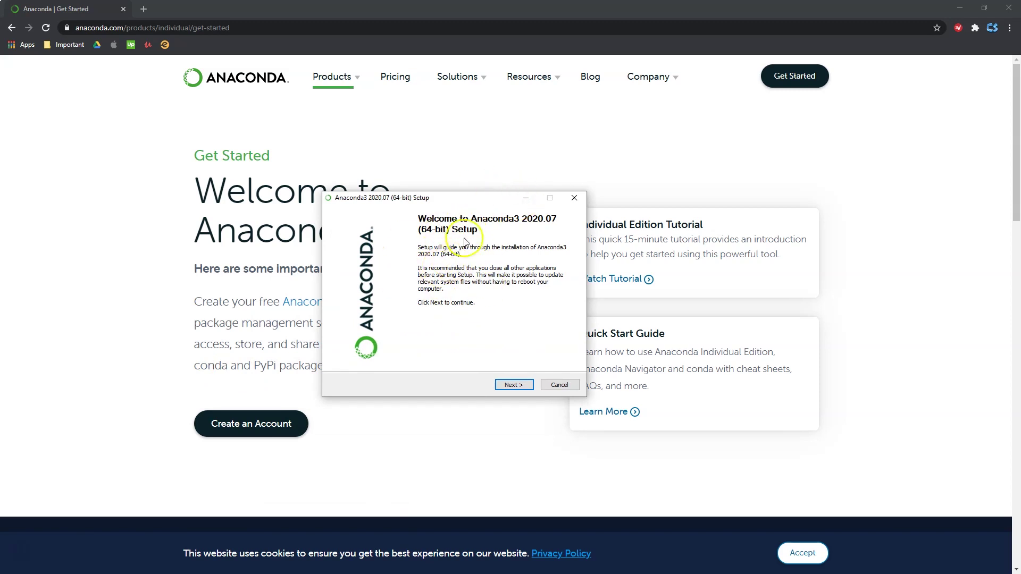
Accept the Anaconda3 license agreement and keep the Just Me installation type.
drag(457, 198, 471, 190)
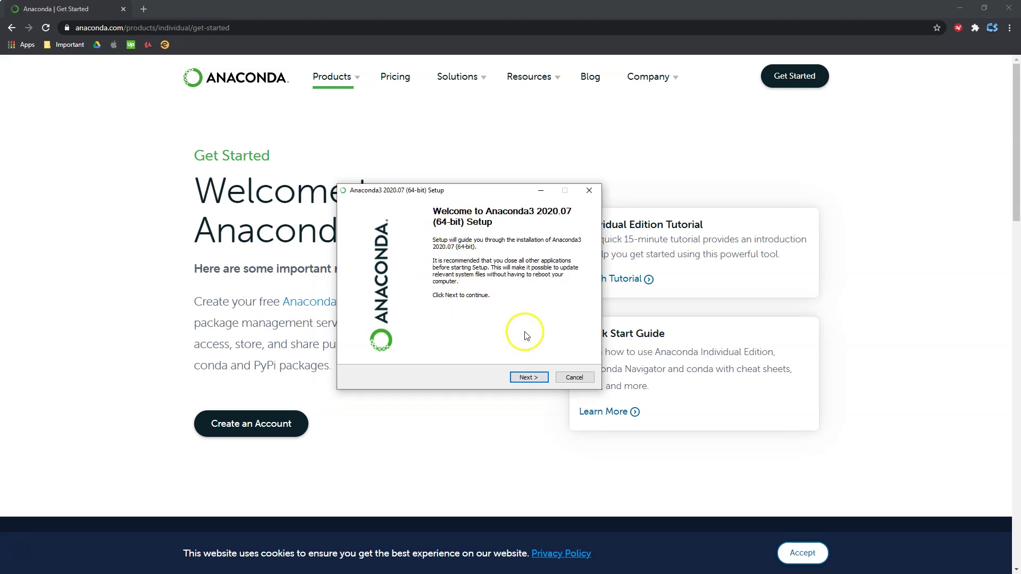
click(529, 377)
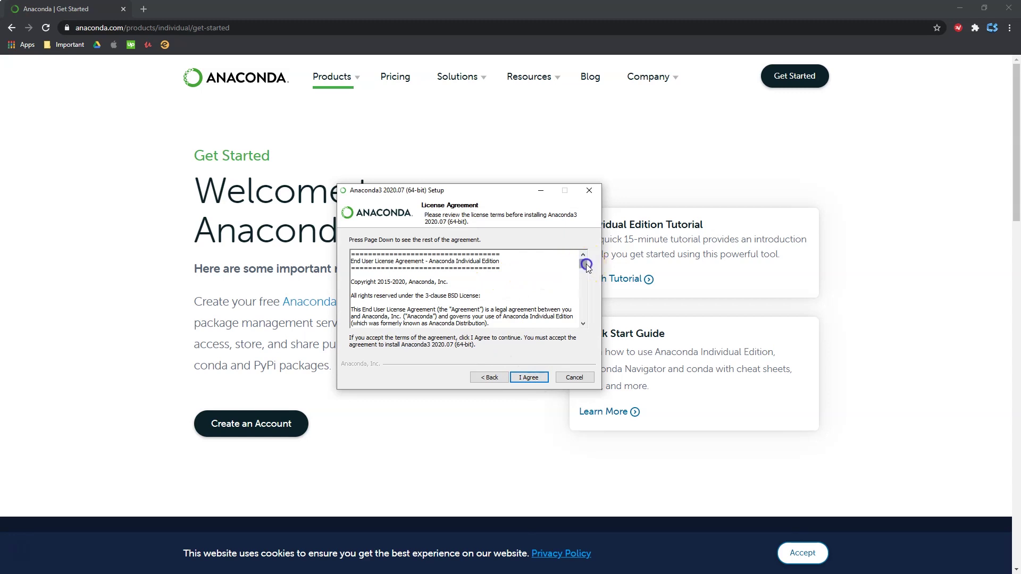
drag(586, 264, 585, 320)
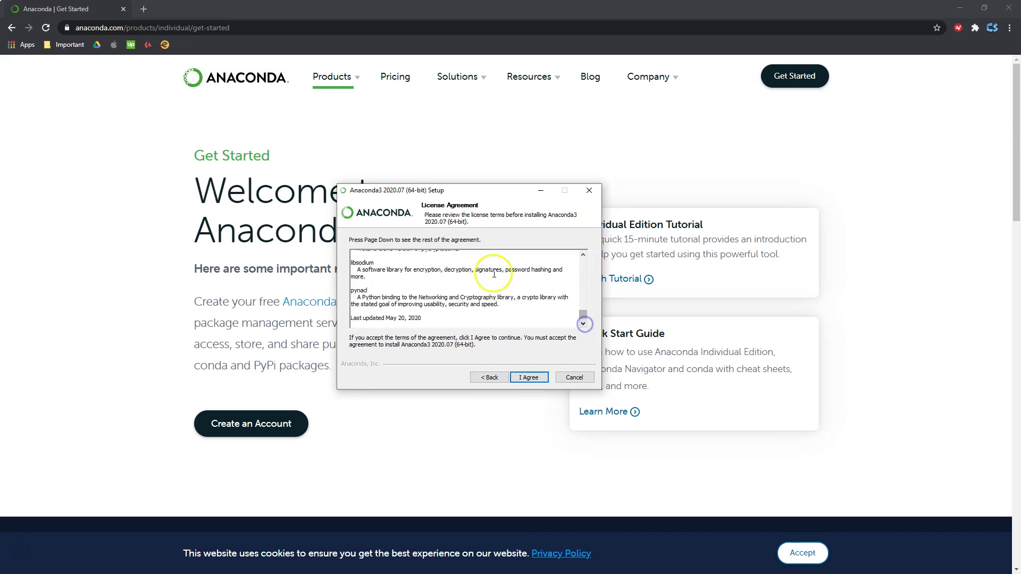
click(528, 380)
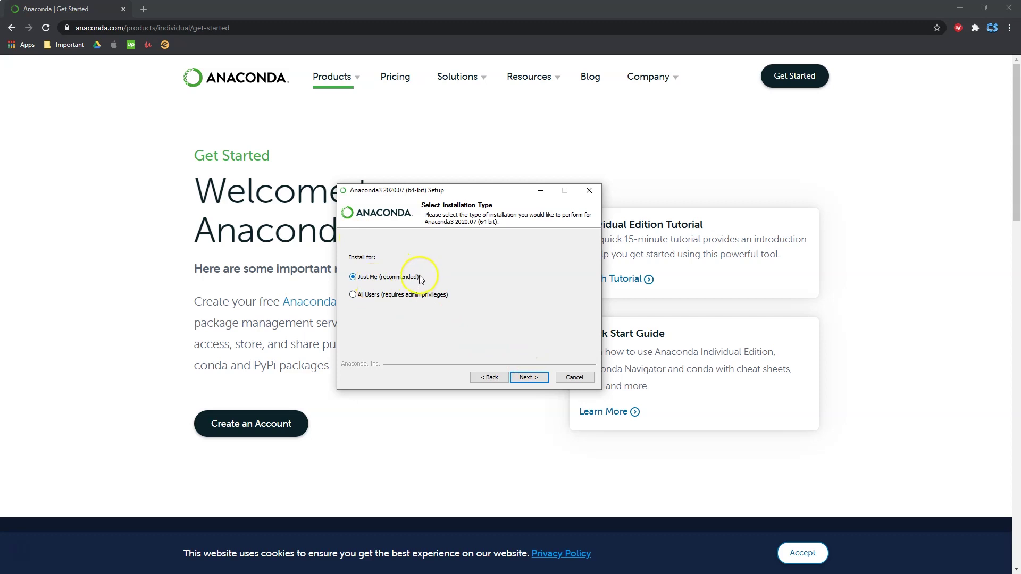
click(535, 384)
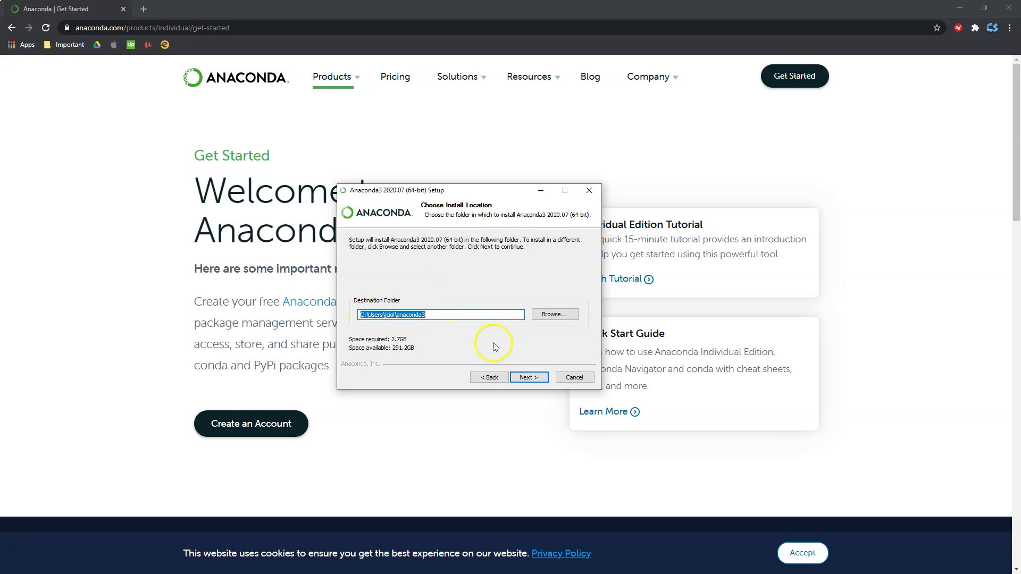
Install Anaconda3 into the default user folder with the default advanced options.
click(540, 378)
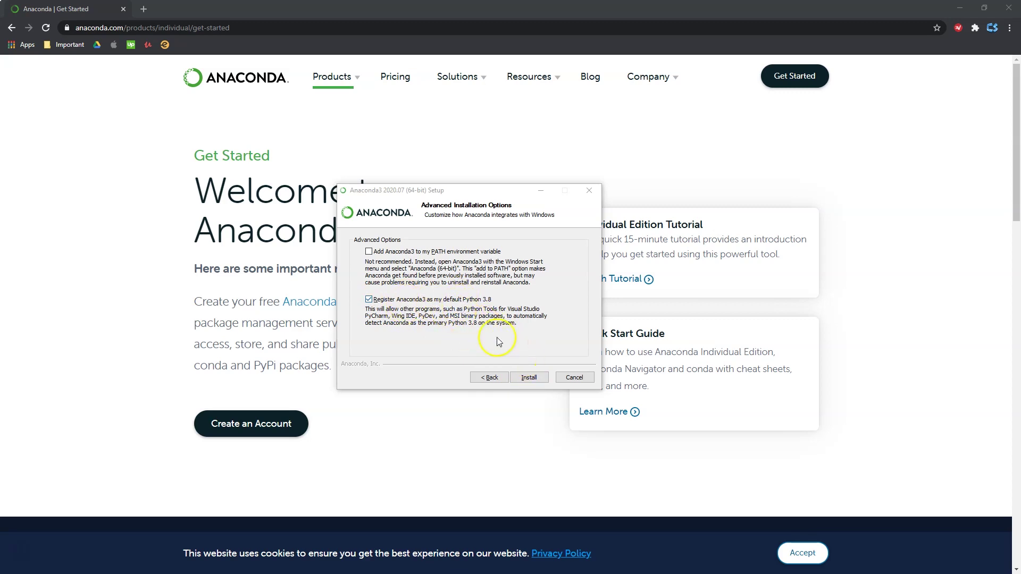
click(532, 378)
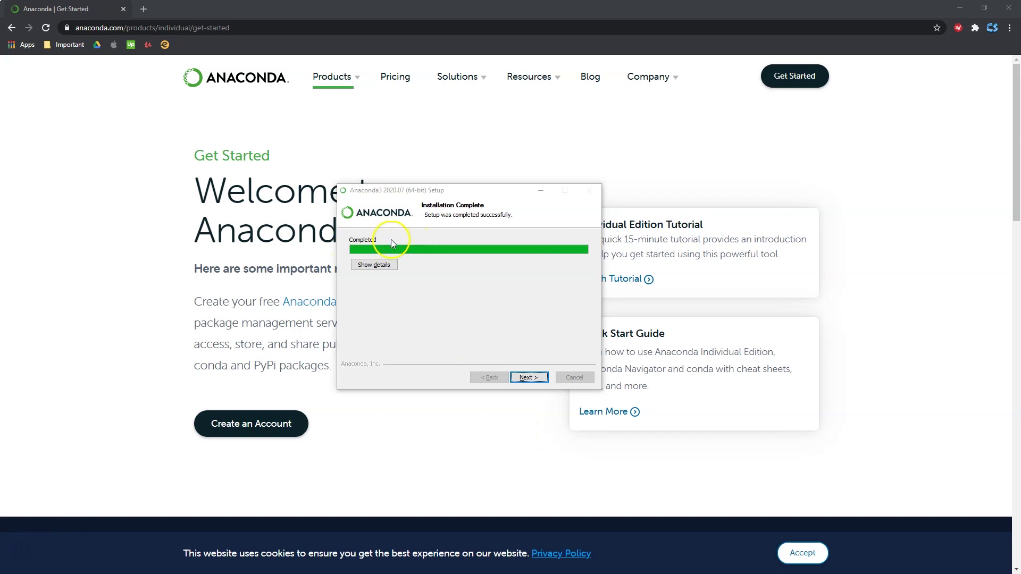
Move past the completion and PyCharm pages and finish Anaconda3 Setup.
click(528, 378)
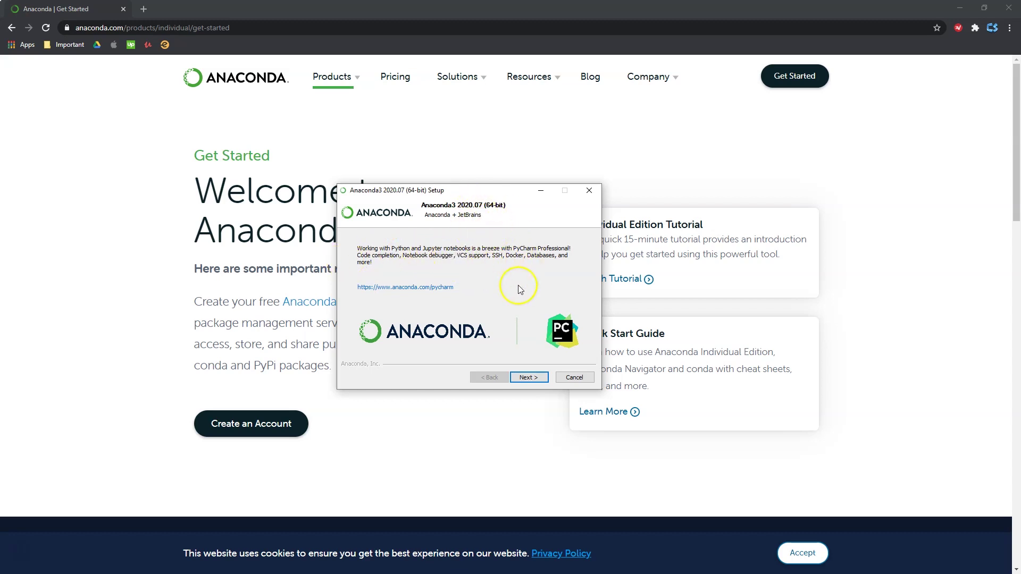
click(529, 378)
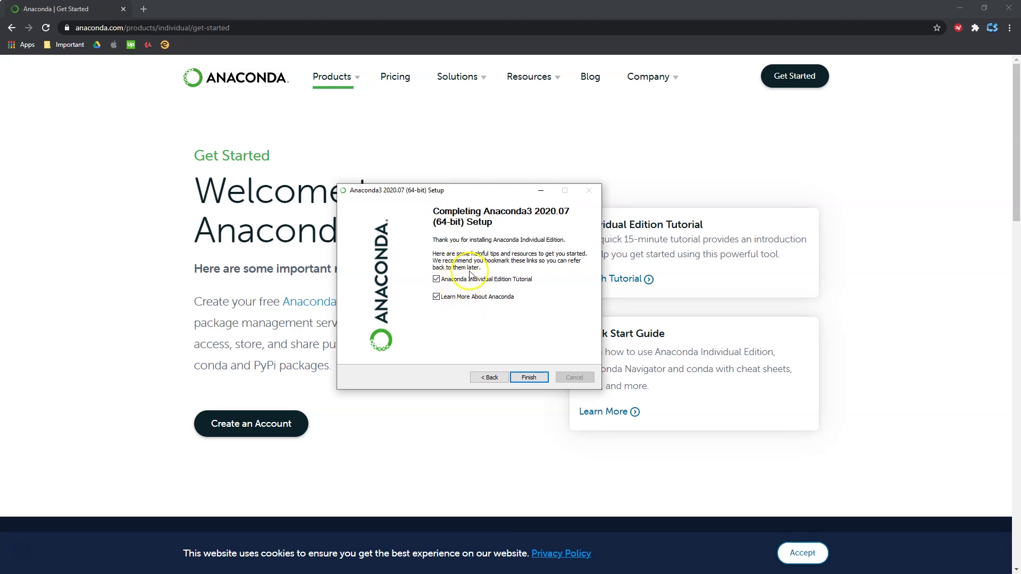
click(532, 376)
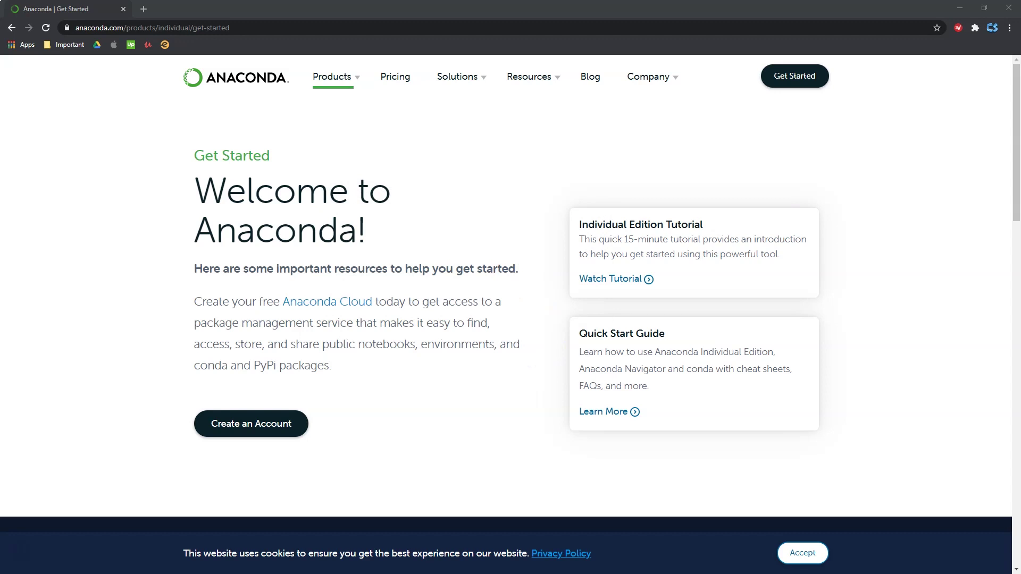
Close the duplicate Get Started tabs, keeping the Anaconda tutorial sign-up page.
drag(392, 573, 386, 8)
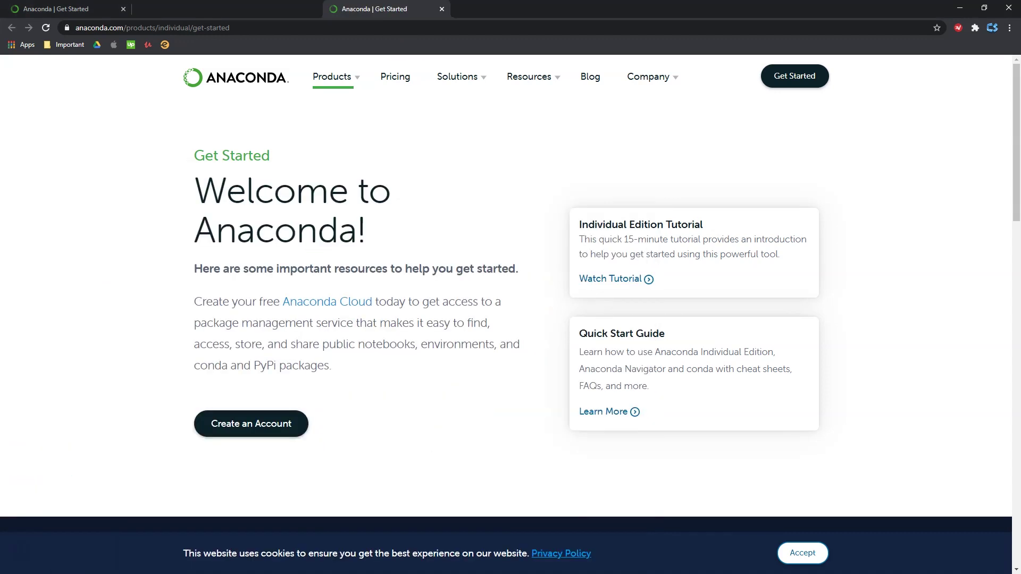
key(ctrl+Page_Up)
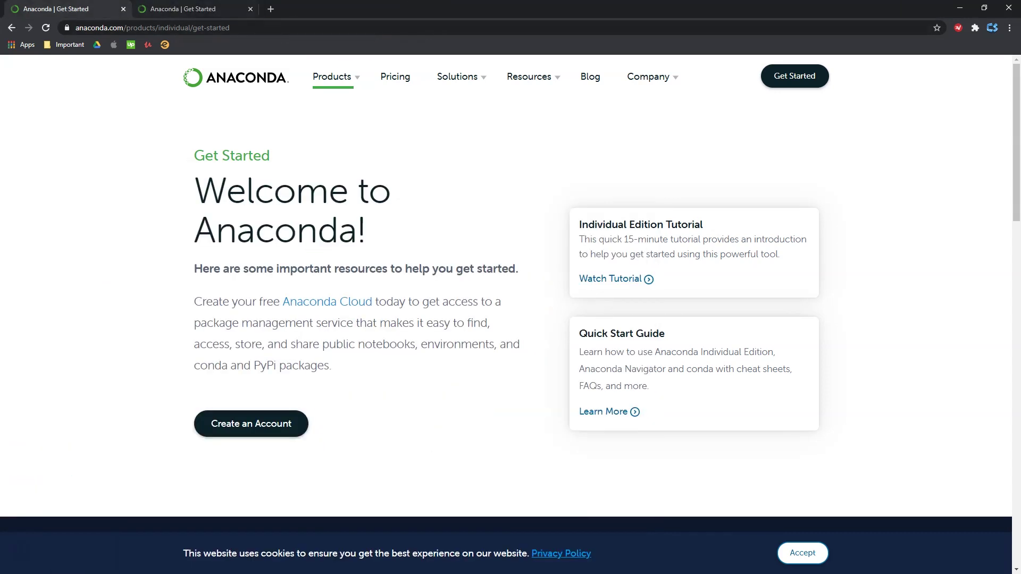
click(250, 8)
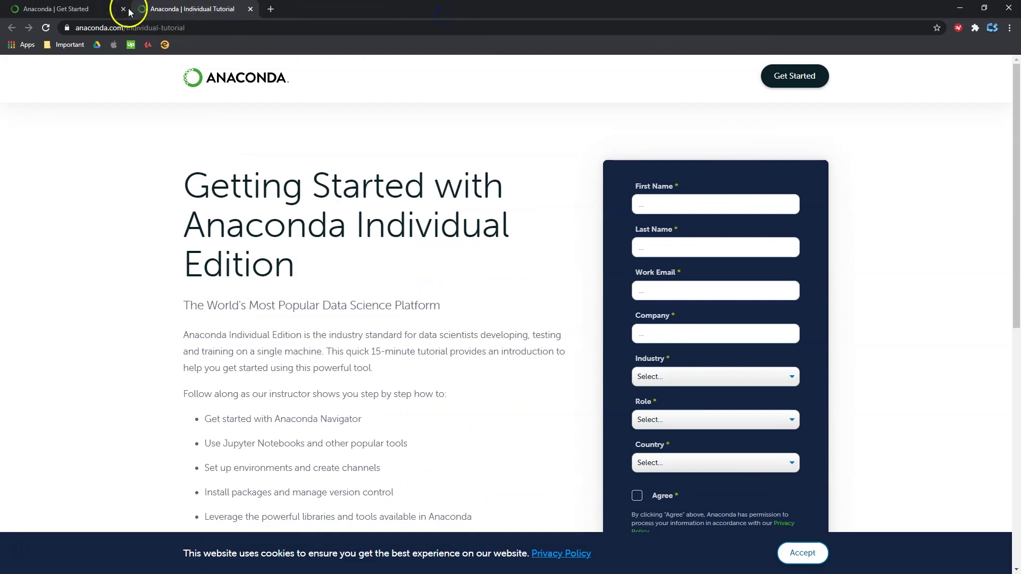
click(124, 9)
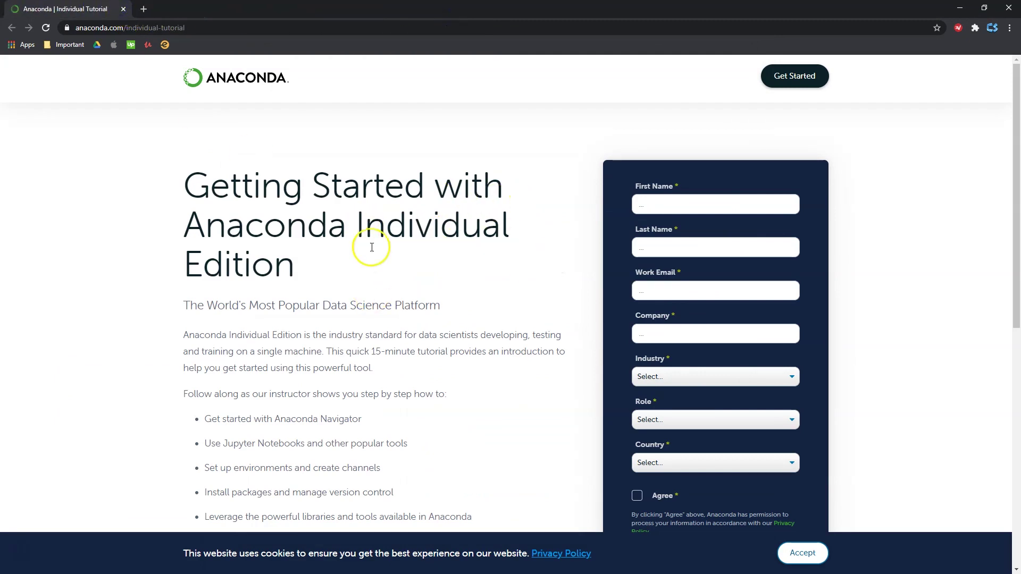
scroll(399, 221, down, 1)
scroll(485, 269, down, 1)
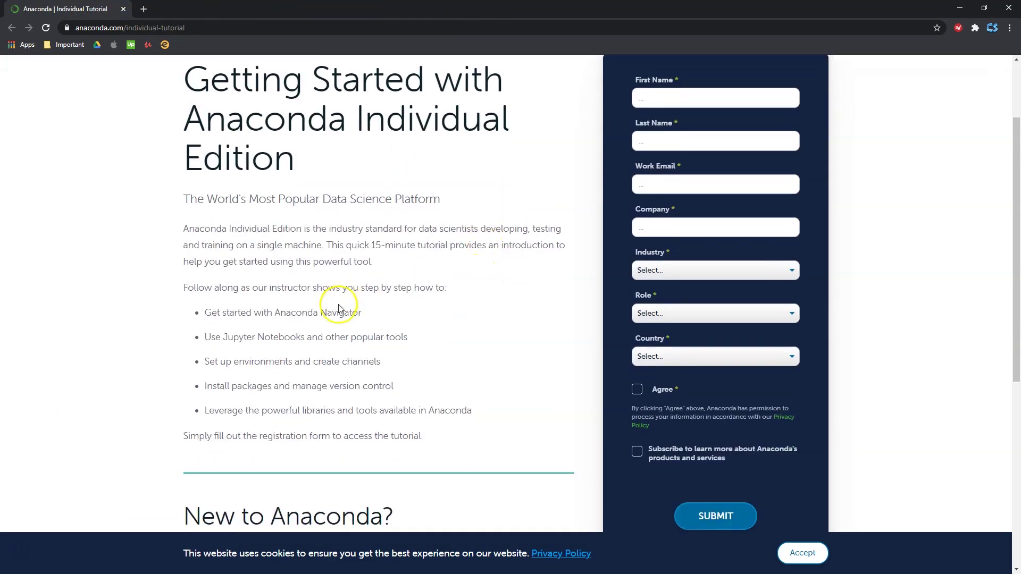
scroll(400, 308, down, 2)
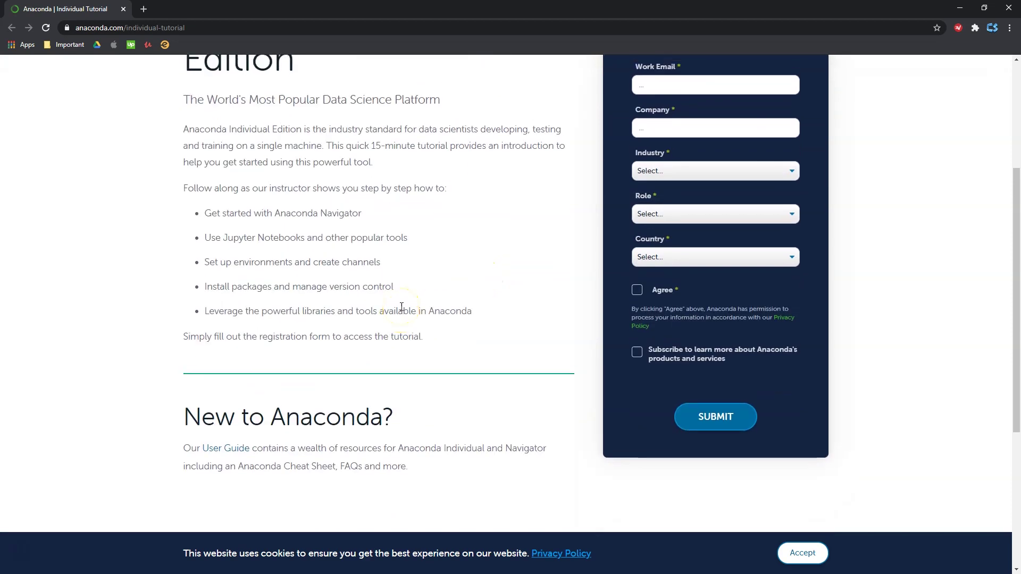
scroll(403, 308, up, 4)
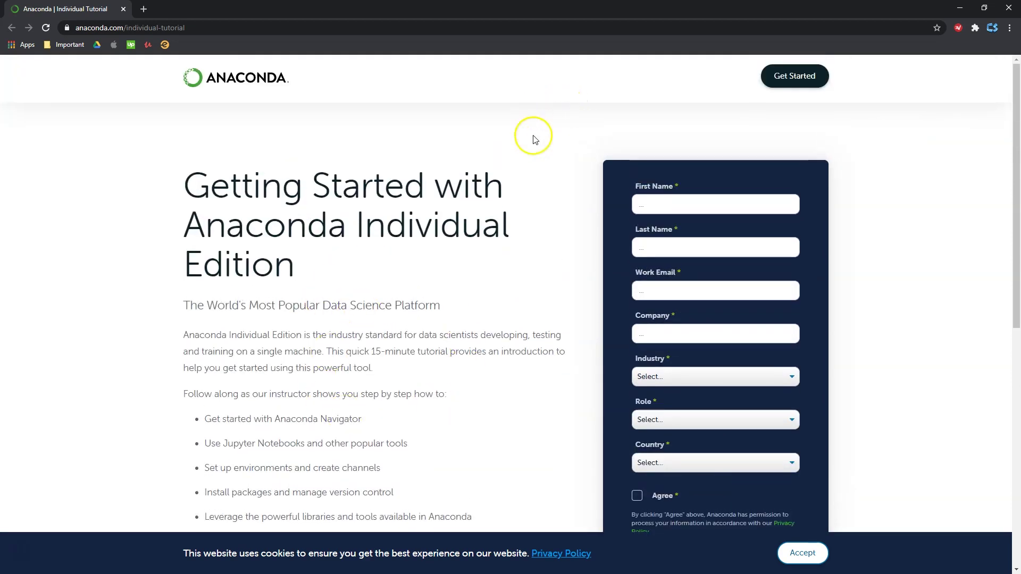
scroll(549, 200, down, 3)
scroll(509, 252, up, 1)
scroll(509, 251, up, 2)
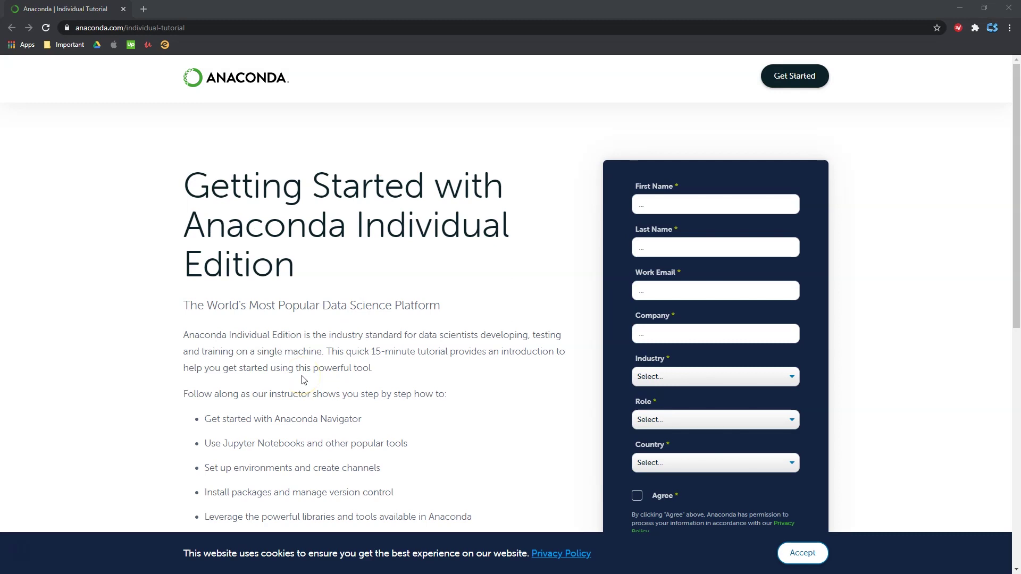
Minimize Chrome so the empty Windows desktop shows.
click(10, 554)
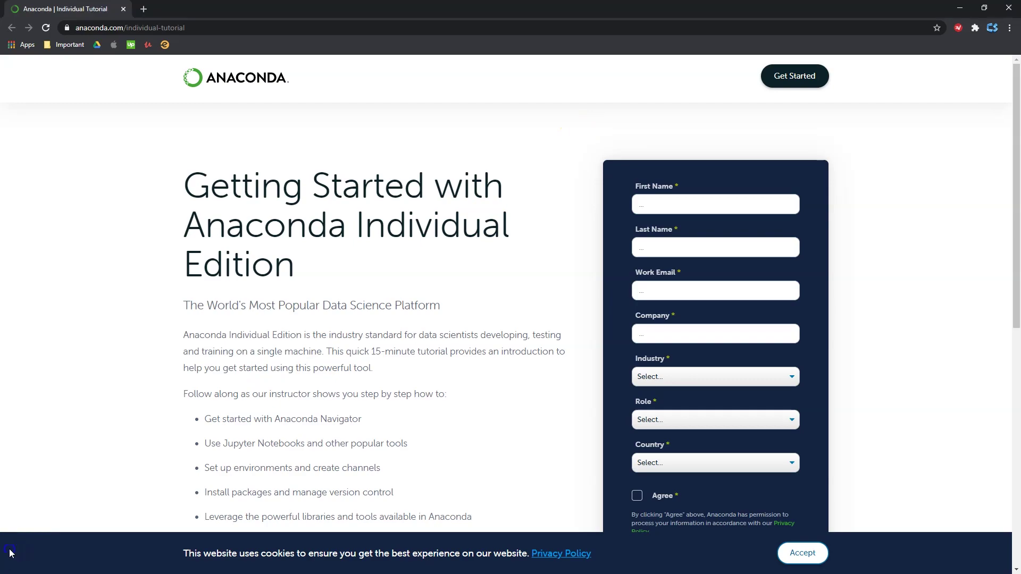
click(23, 548)
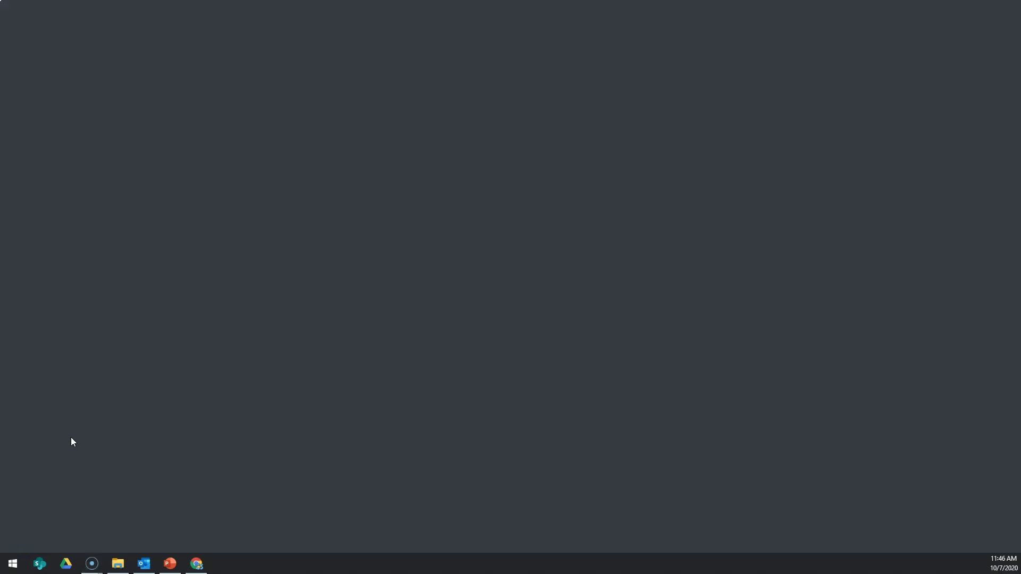
click(23, 567)
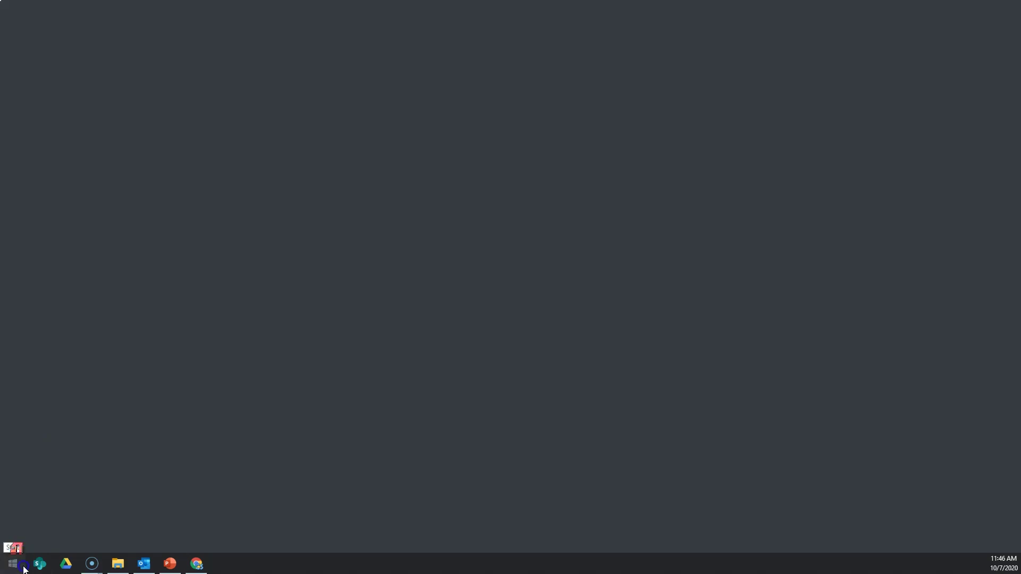
Search the Start menu for 'ana' and launch Anaconda Navigator.
click(24, 568)
text(ana)
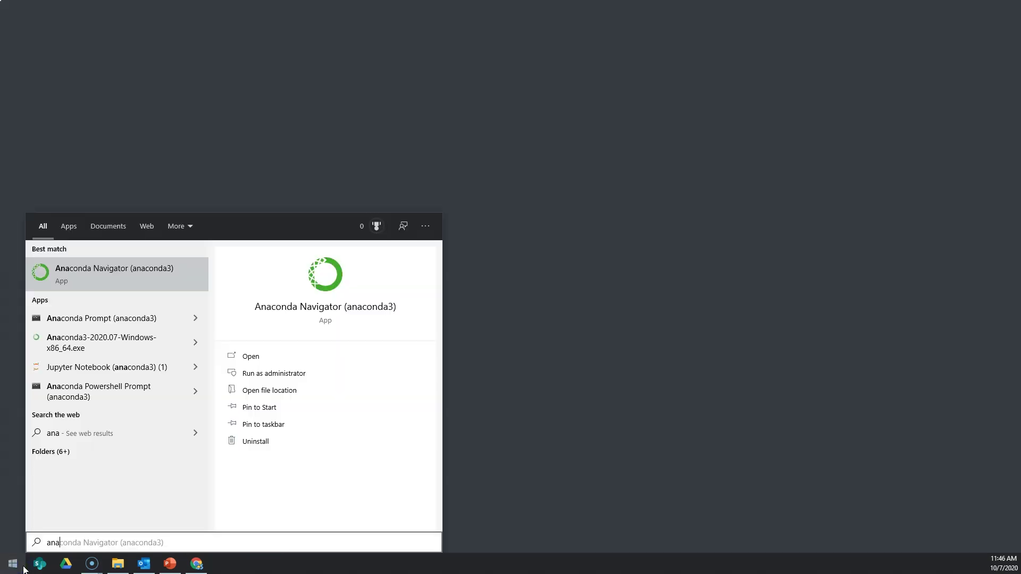
click(151, 273)
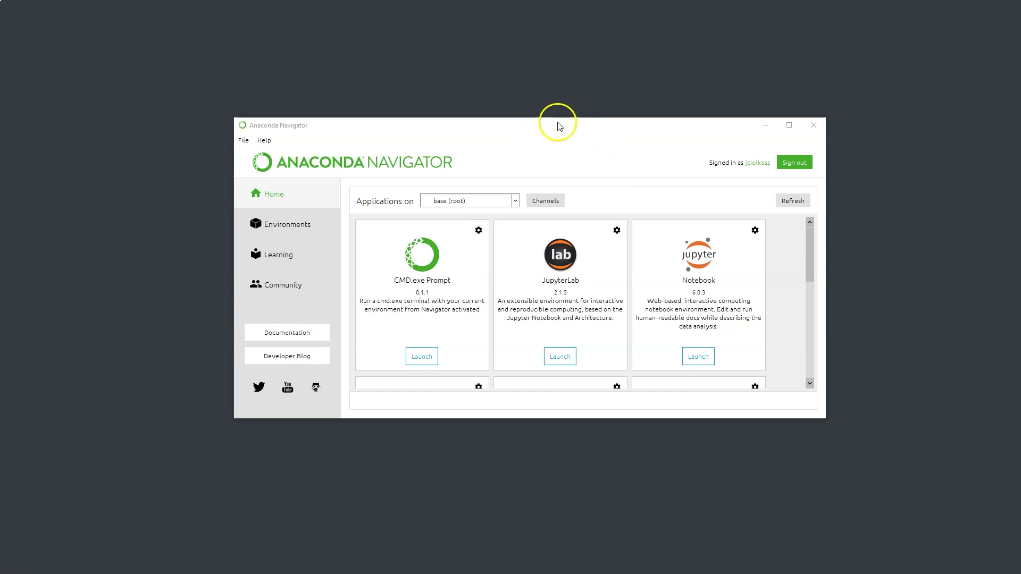
Reposition the Navigator window and make it taller to reveal Powershell Prompt and Qt Console.
drag(526, 125, 482, 129)
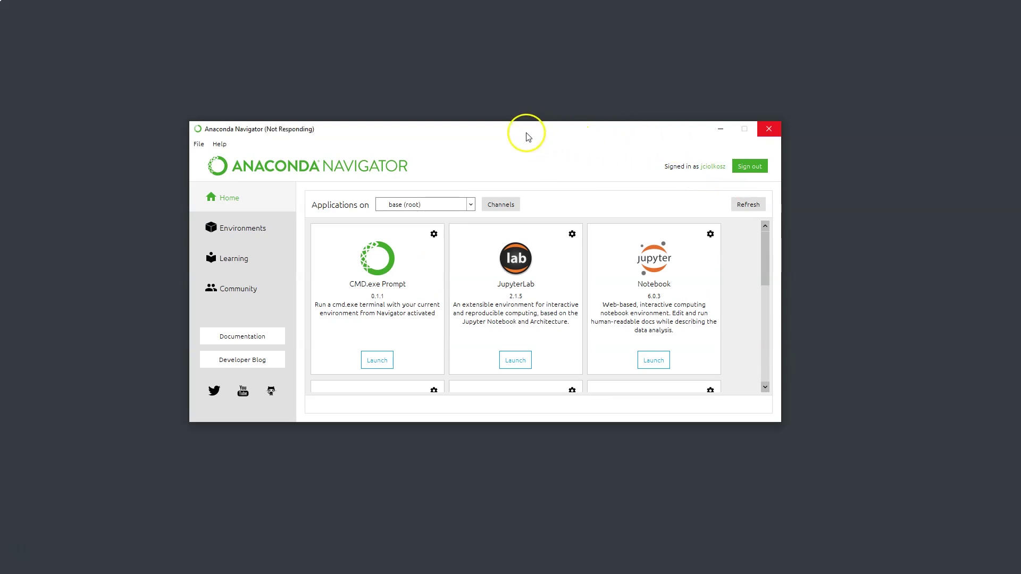
drag(519, 134, 524, 128)
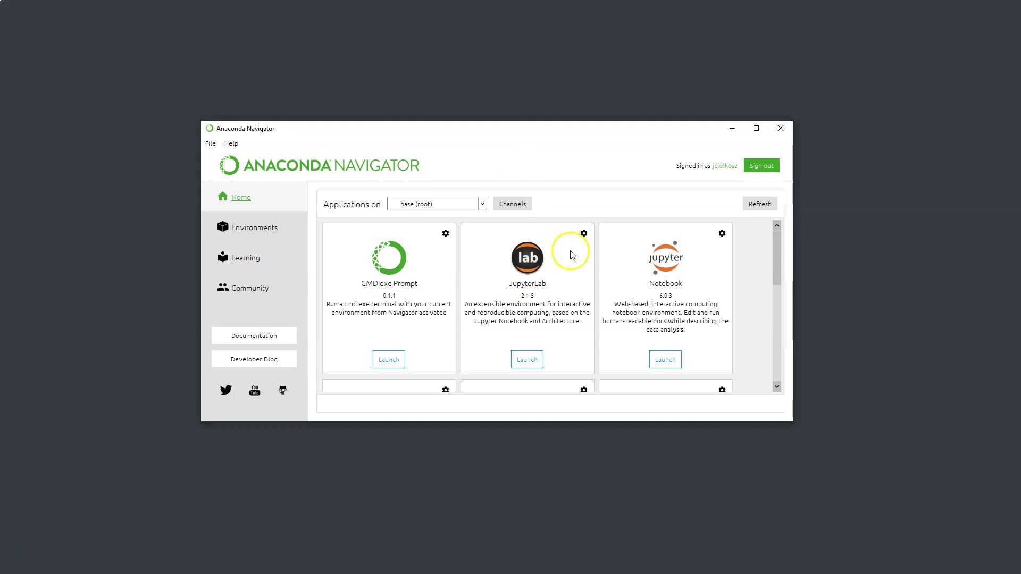
scroll(572, 255, down, 5)
scroll(572, 256, up, 5)
drag(704, 426, 711, 538)
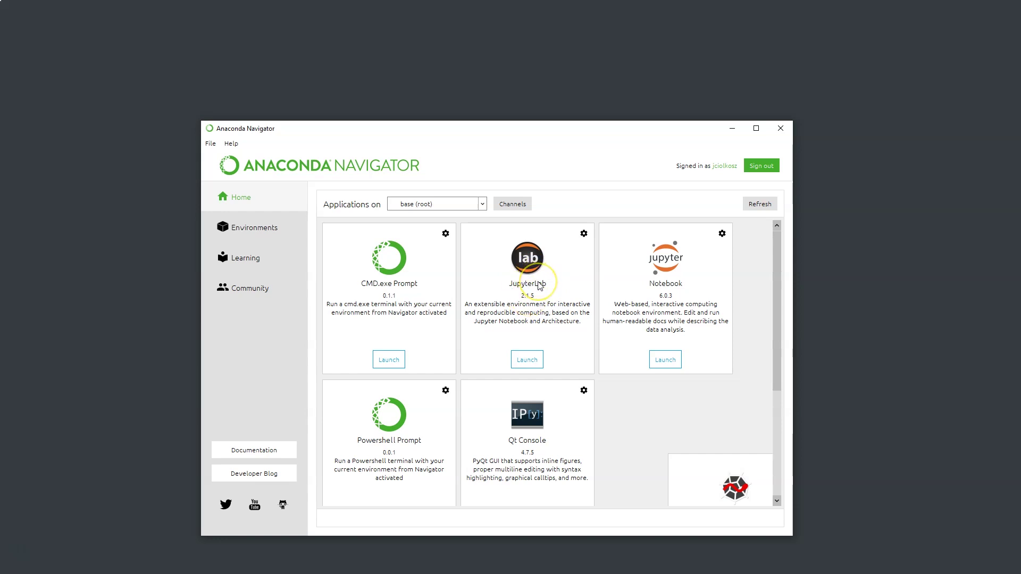
Browse the Navigator apps, resize the window, and launch Jupyter Notebook at localhost:8888.
scroll(539, 286, down, 2)
scroll(540, 286, up, 2)
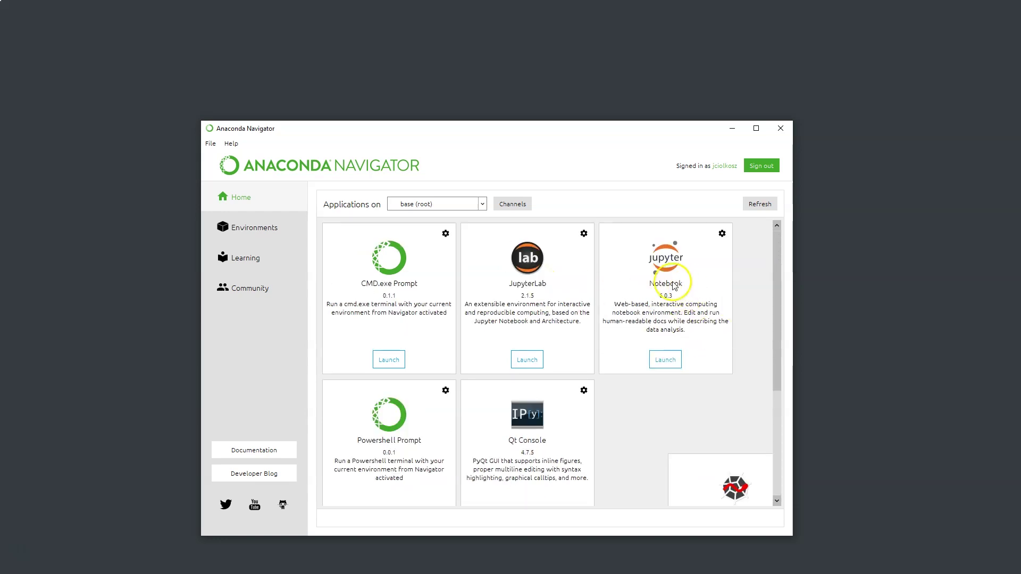
scroll(675, 296, down, 3)
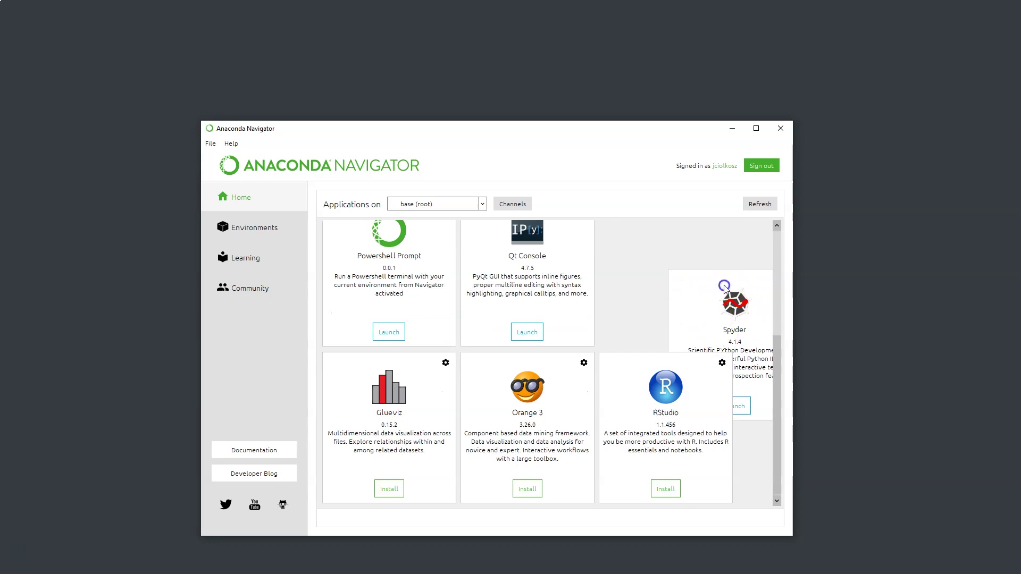
scroll(694, 278, up, 1)
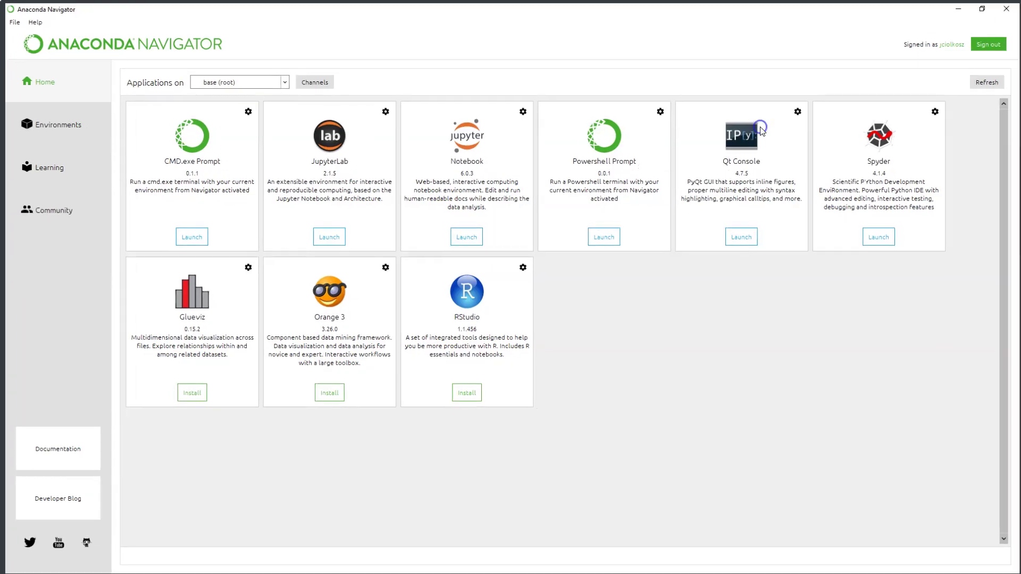
click(756, 129)
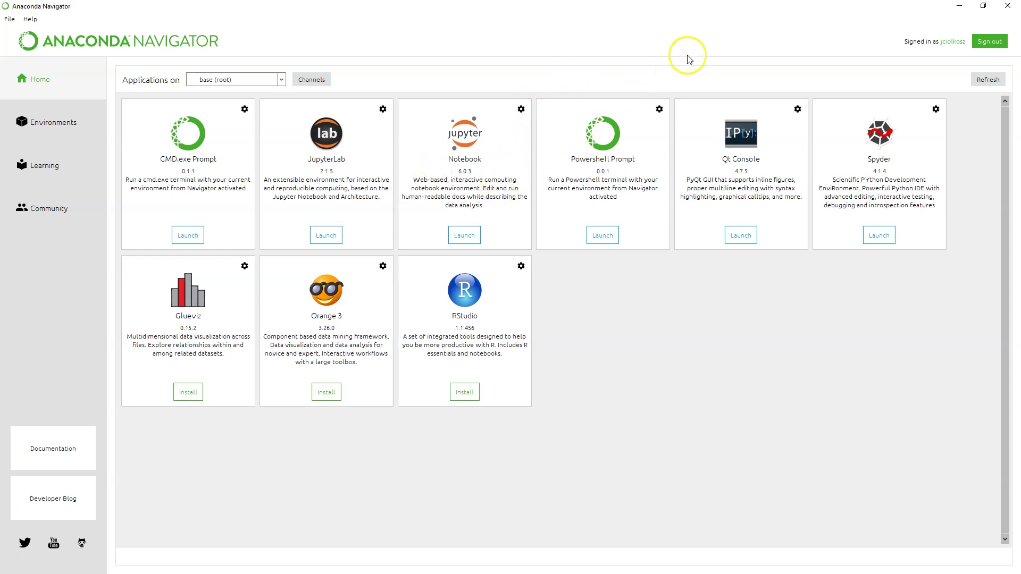
drag(756, 8, 506, 75)
click(652, 307)
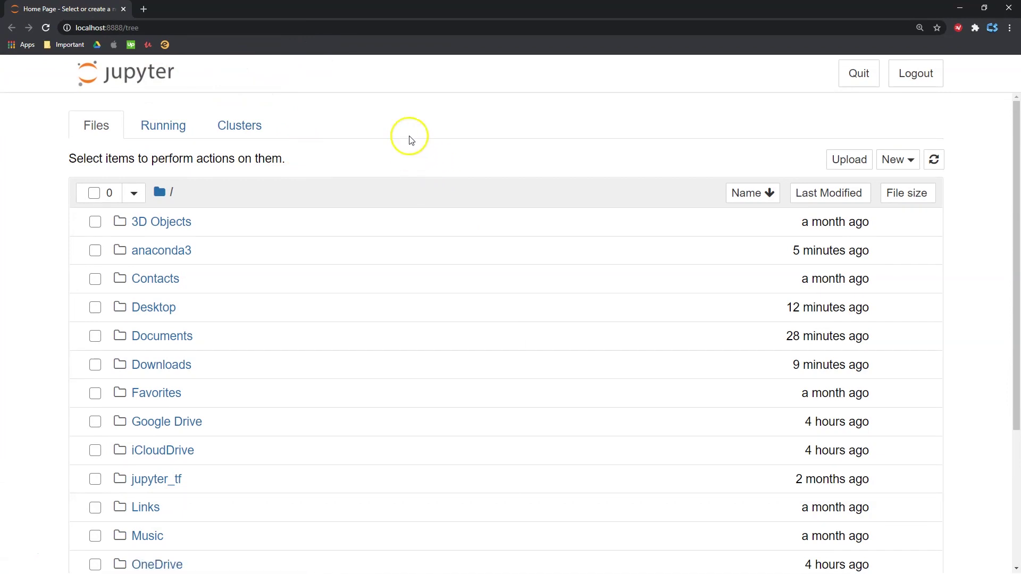
Scroll the Jupyter home file list, then restore Chrome to a smaller window beside the desktop.
scroll(412, 129, down, 2)
scroll(412, 130, down, 2)
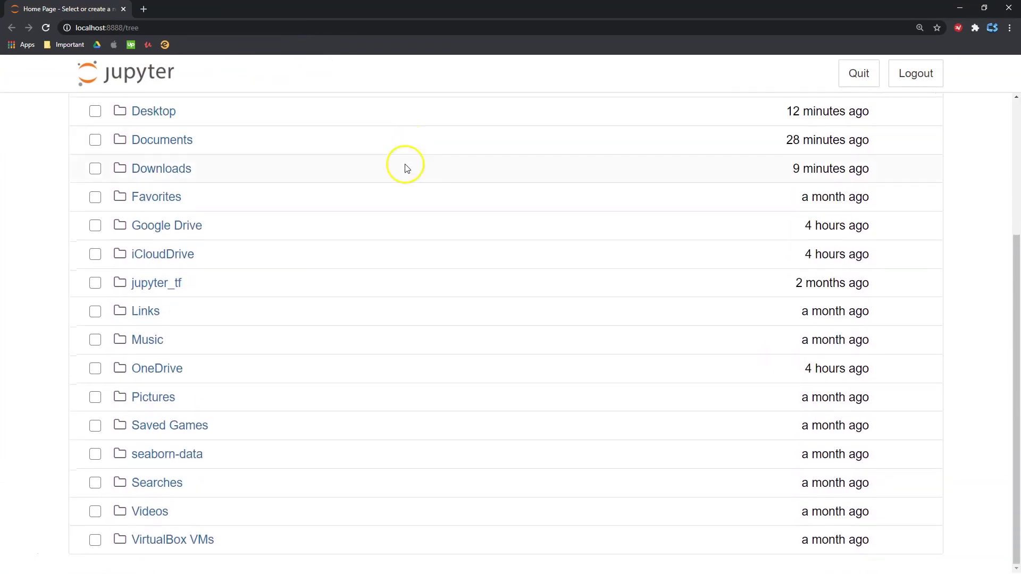
scroll(406, 167, up, 4)
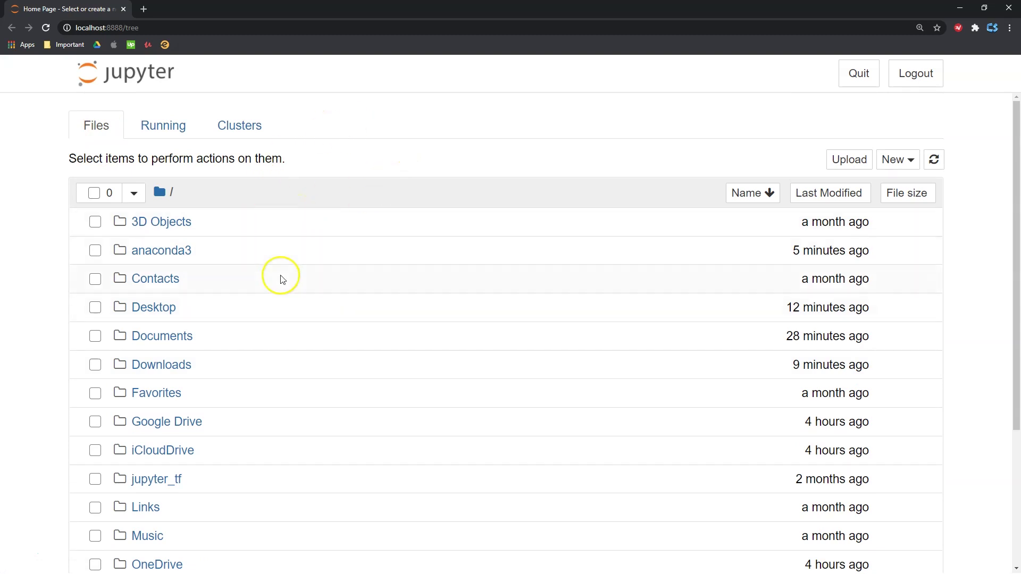
scroll(267, 307, down, 1)
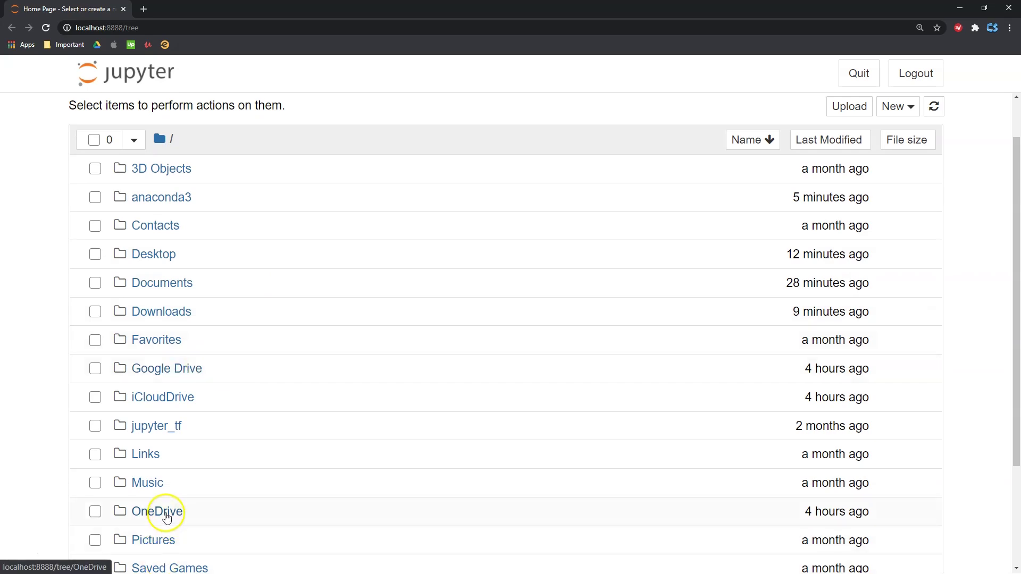
scroll(343, 380, up, 1)
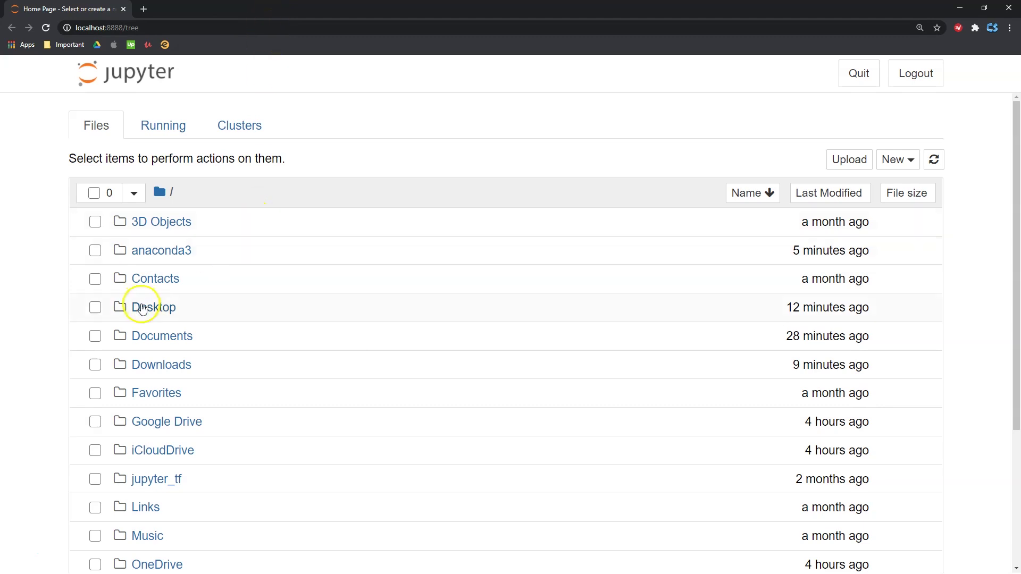
drag(434, 8, 565, 52)
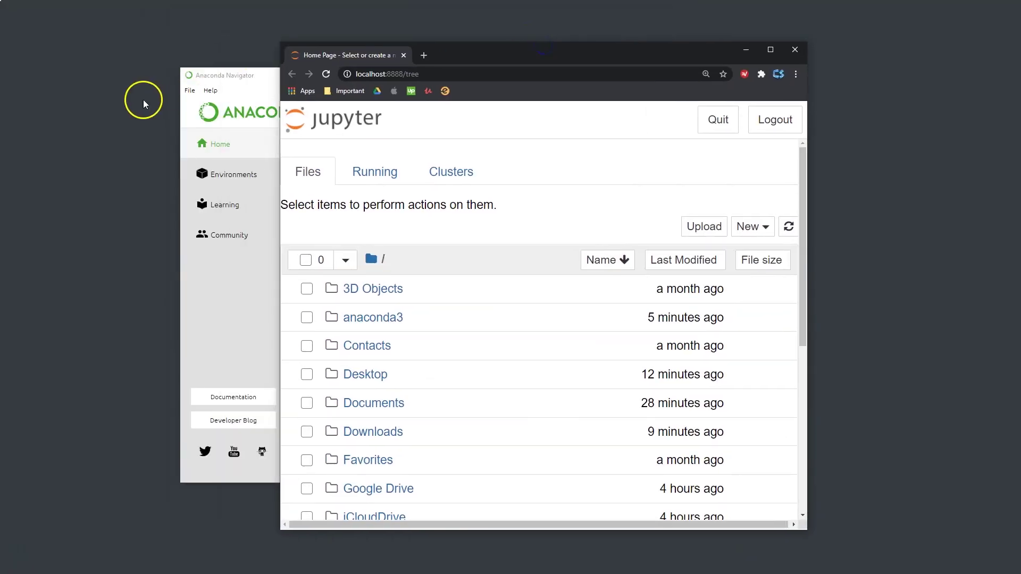
Add a new desktop folder via New > Folder and name it 'Python Fundamentals Examples'.
right_click(1, 95)
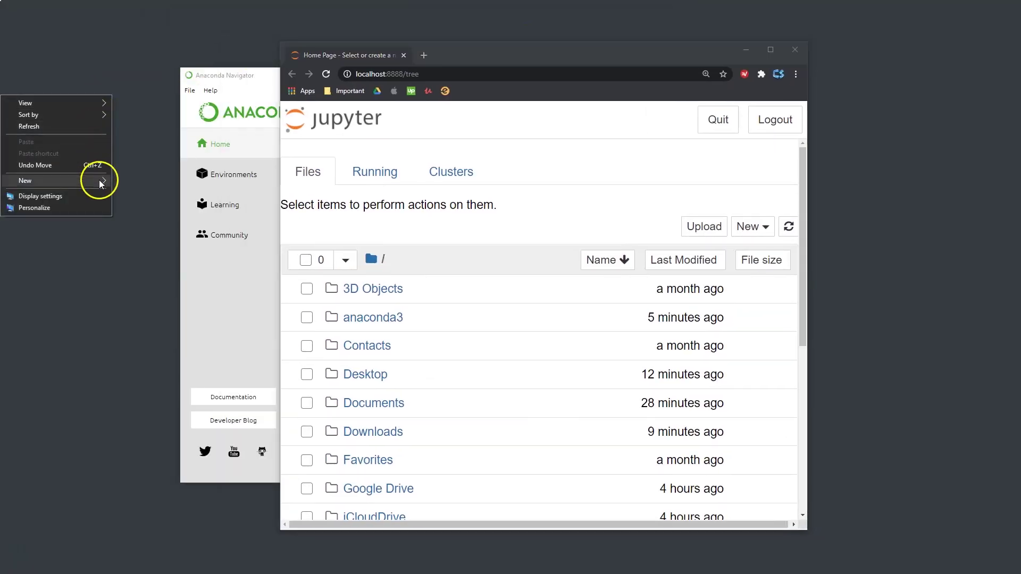
mouse_move(98, 180)
click(139, 182)
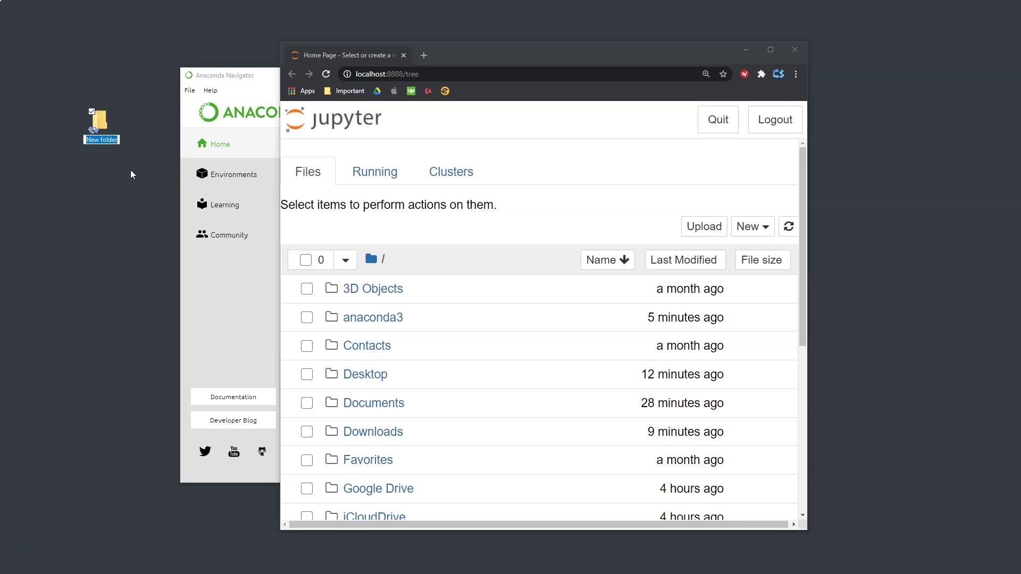
text(Python Funa)
key(BackSpace)
text(damentals)
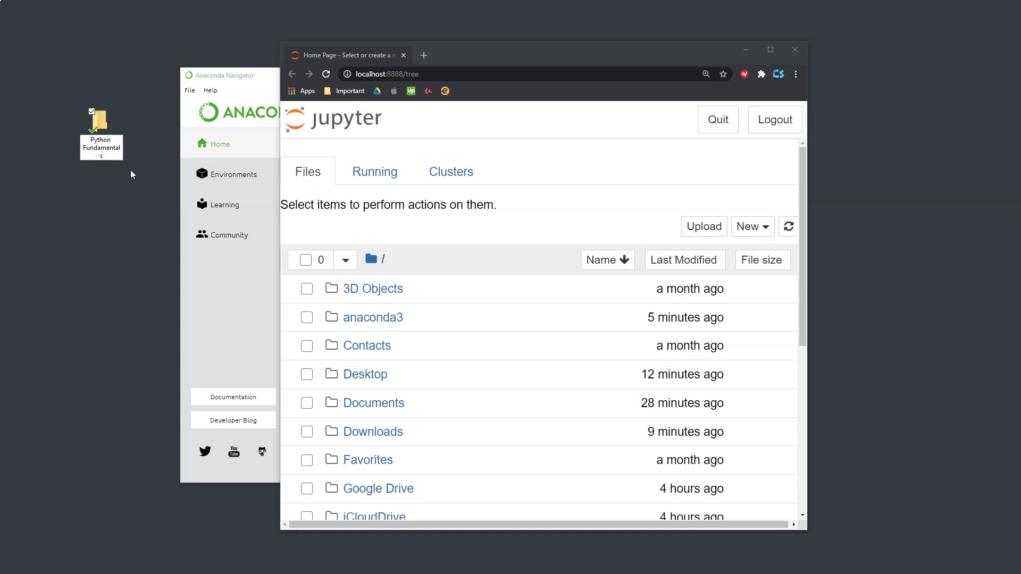
text( Example)
text(s)
click(75, 269)
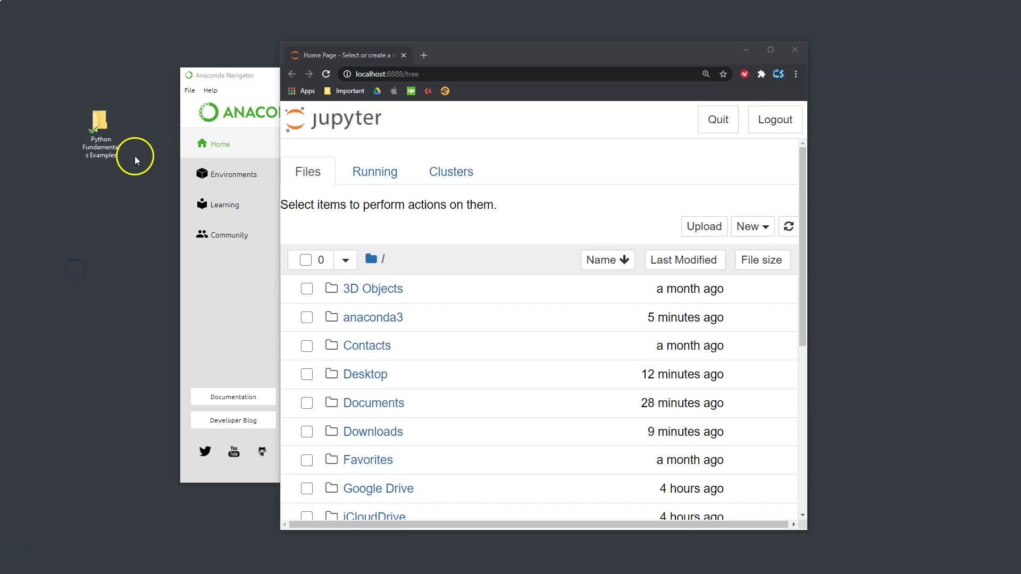
right_click(107, 128)
click(110, 376)
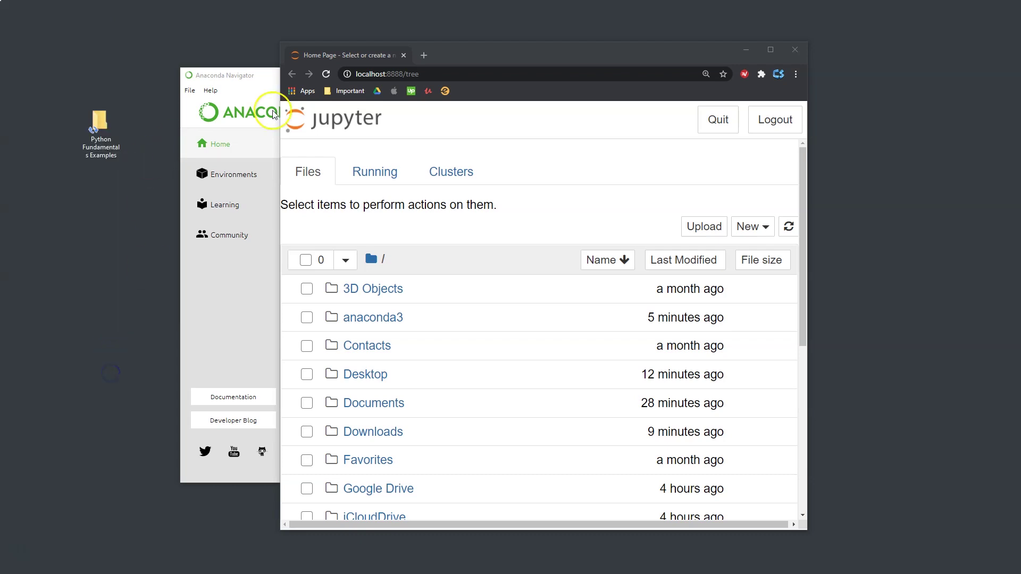
Maximize the browser, go to Desktop > Python Fundamentals Examples, and show the New menu.
click(770, 49)
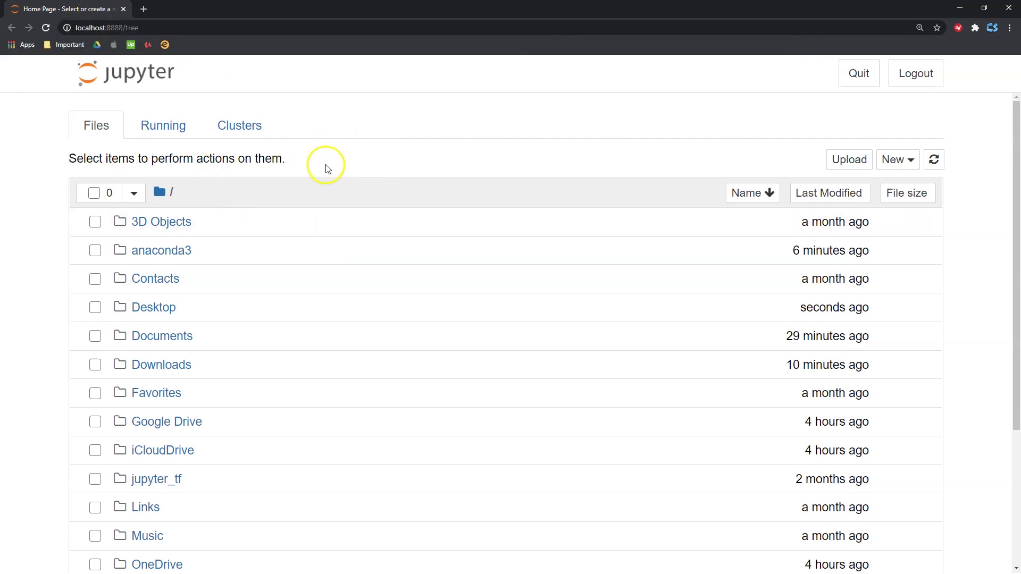
click(164, 310)
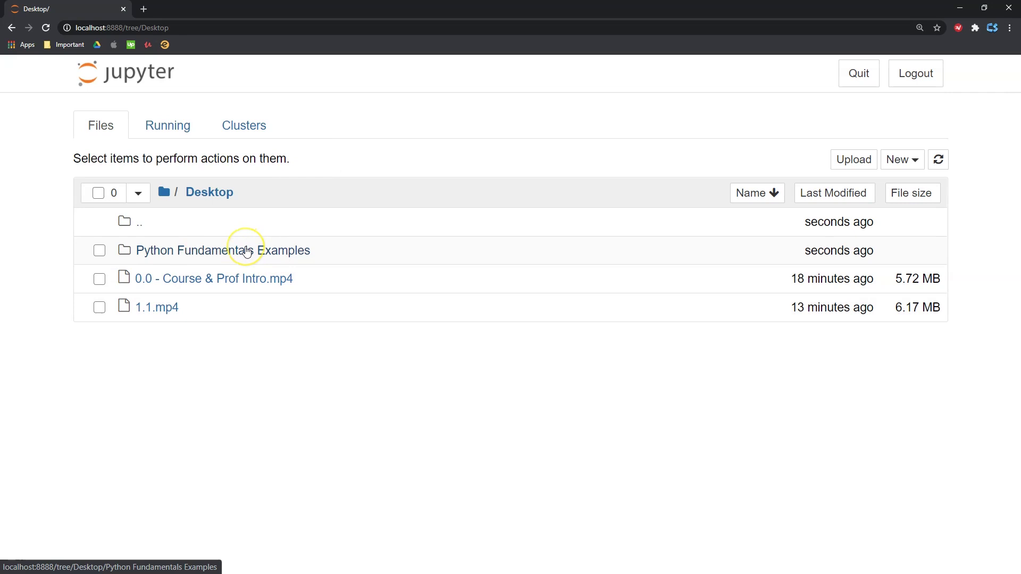
click(247, 251)
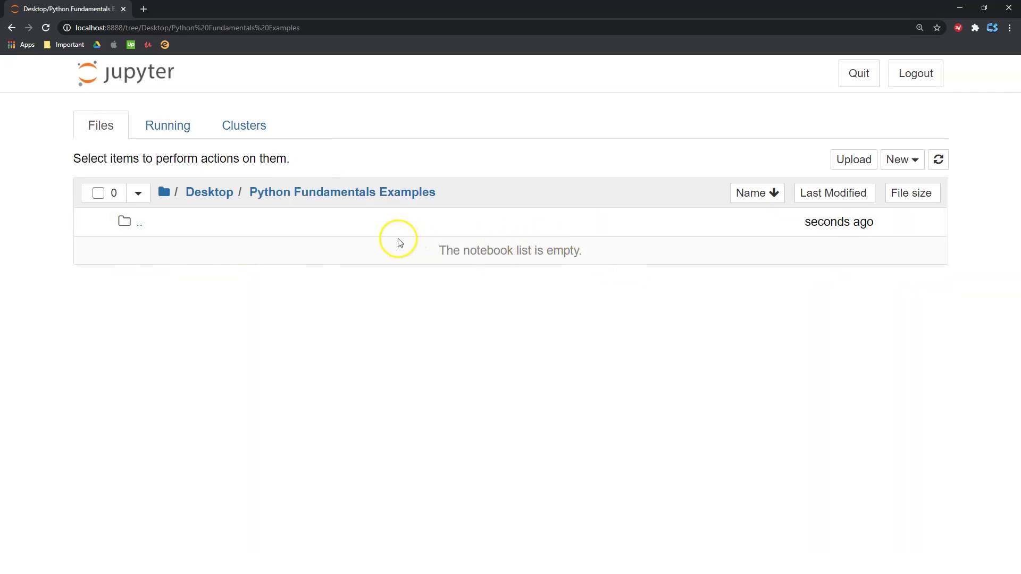
click(906, 166)
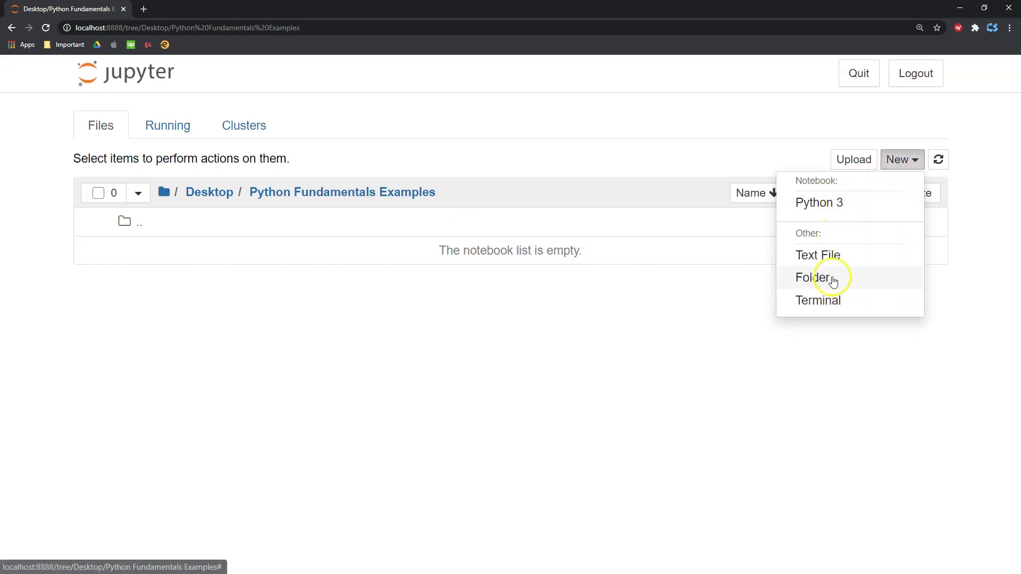
Create a new Python 3 notebook and rename it from Untitled to 'Section 1.2'.
click(820, 207)
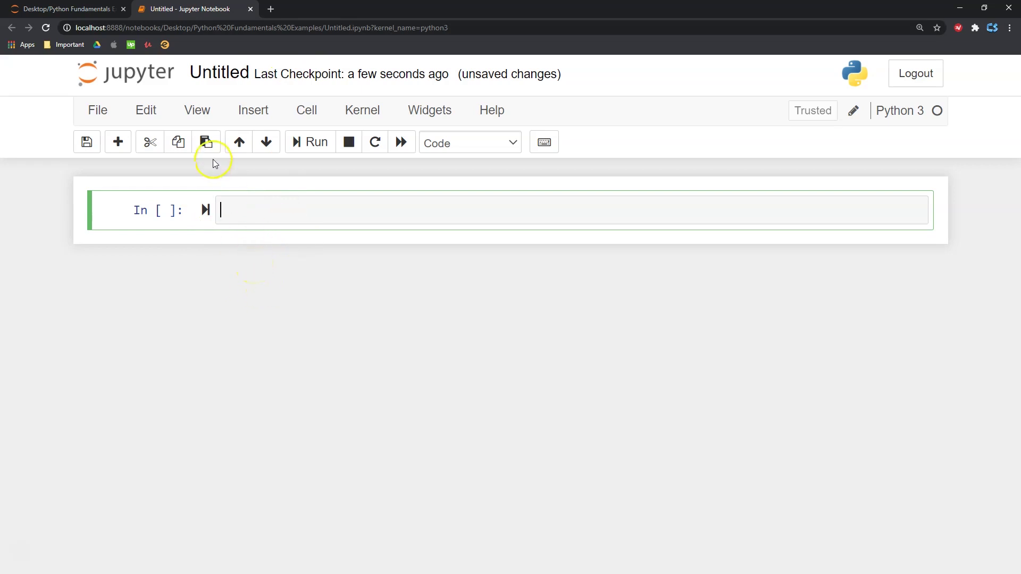
click(238, 69)
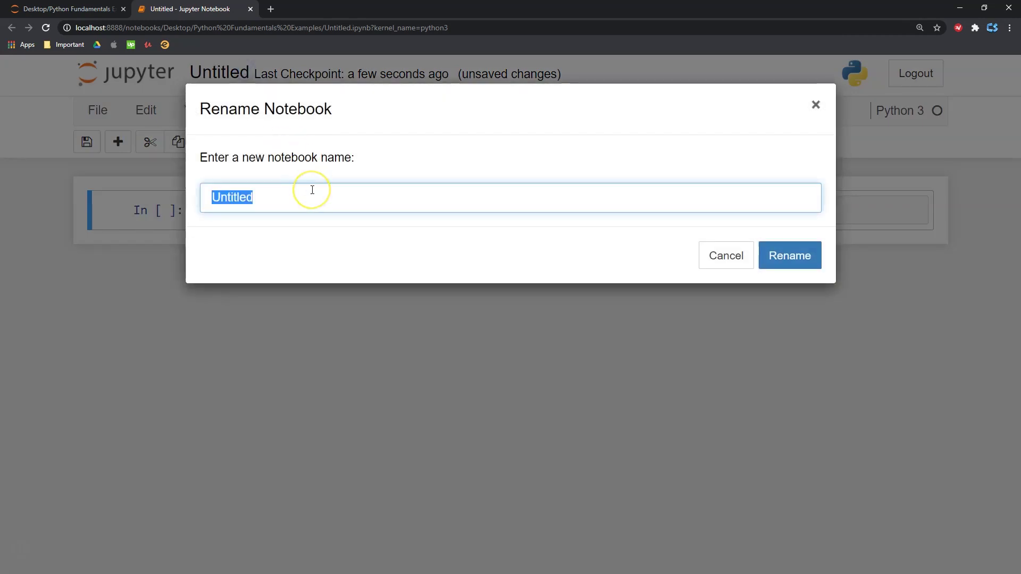
text(Section )
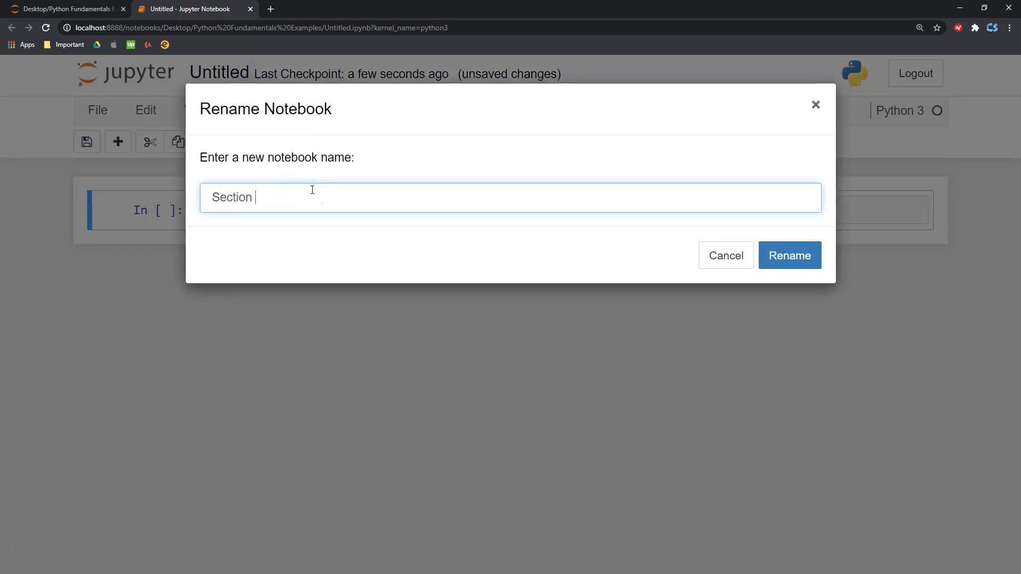
text(1.2)
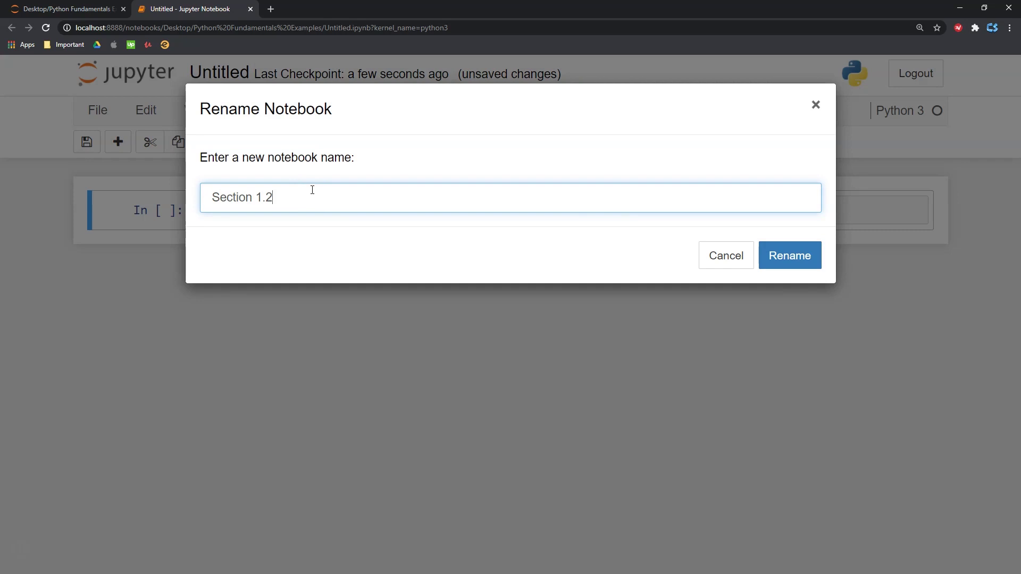
click(801, 257)
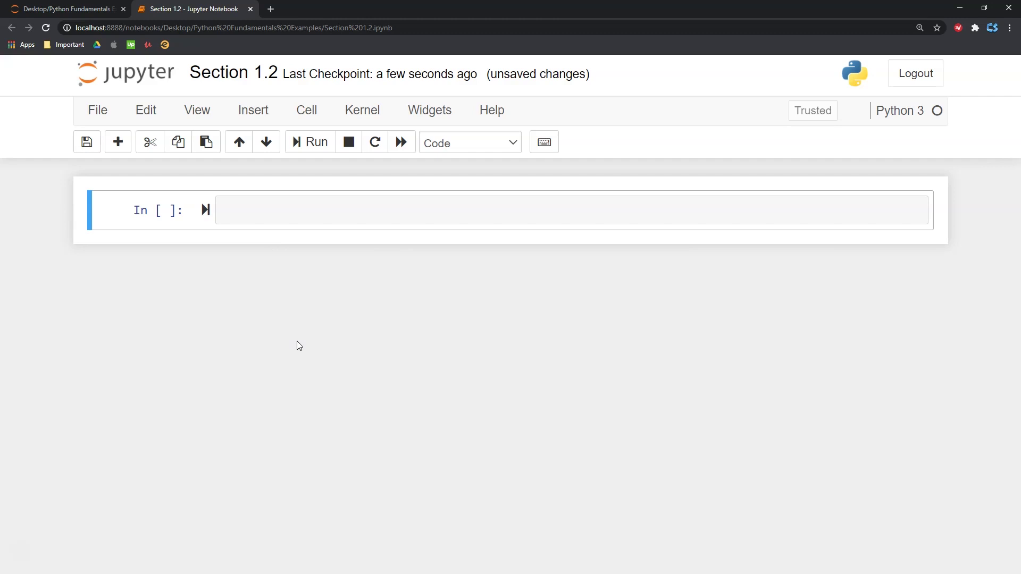
click(257, 213)
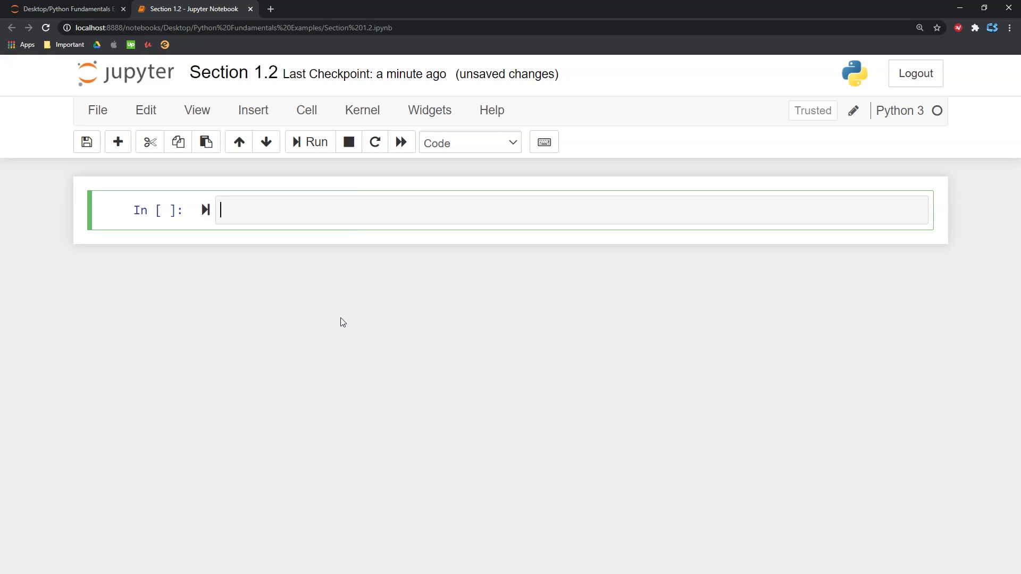
Enter '#this is just notes' in the first cell and run it as In [1].
click(256, 211)
text(#this is just notes)
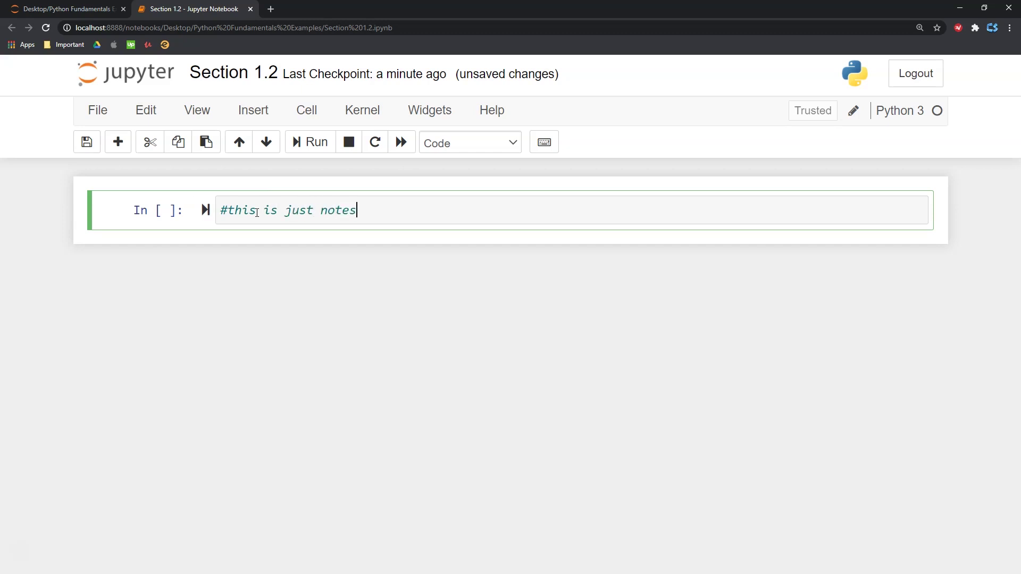
click(337, 217)
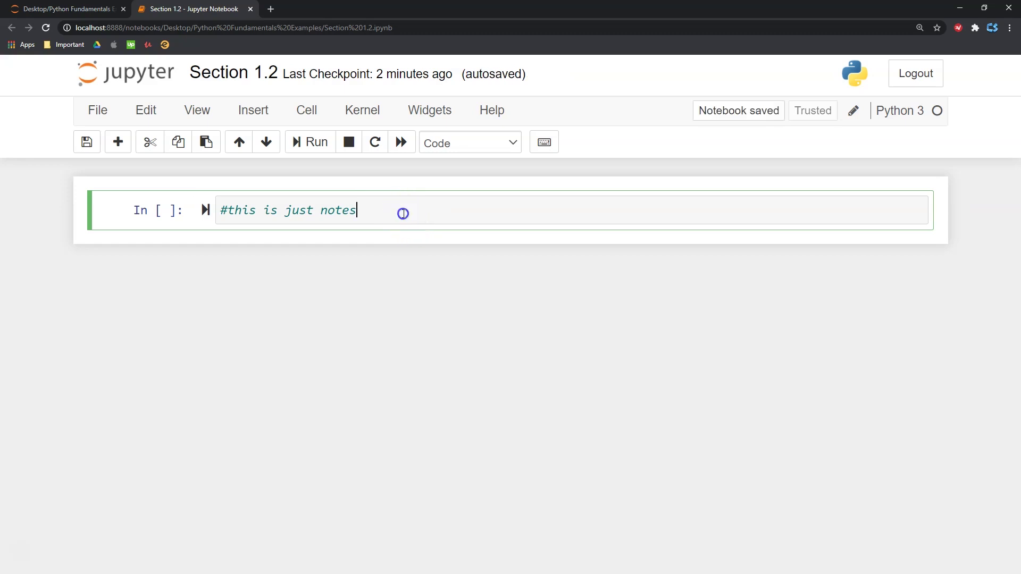
key(shift+Return)
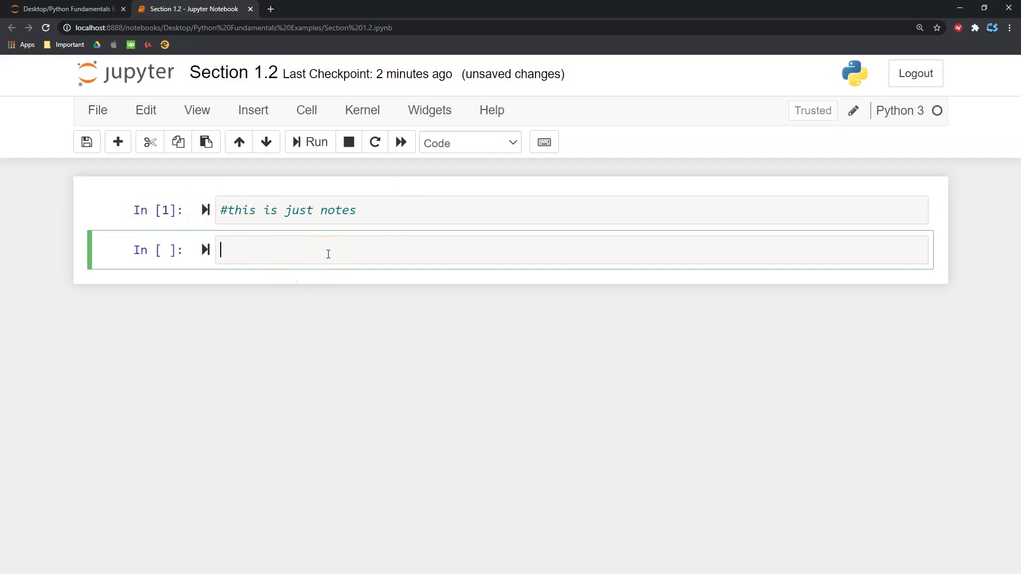
Enter 2+3 in the second cell and run it to get Out[2]: 5.
text(2+3)
key(alt+Return)
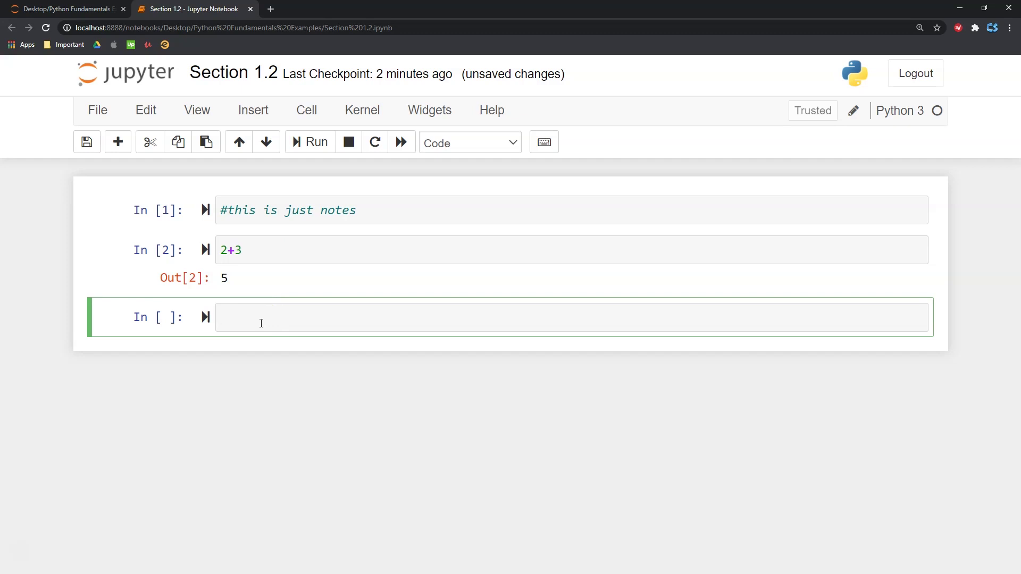
click(280, 318)
Enter print (2+3) in the third cell and run it, printing 5.
text(print (2+3)
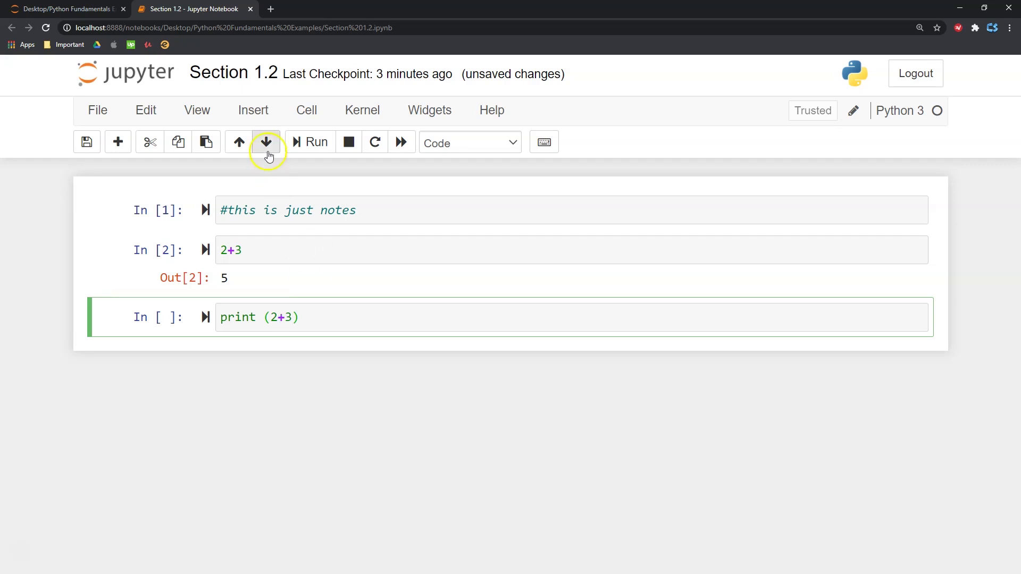
click(321, 145)
click(404, 319)
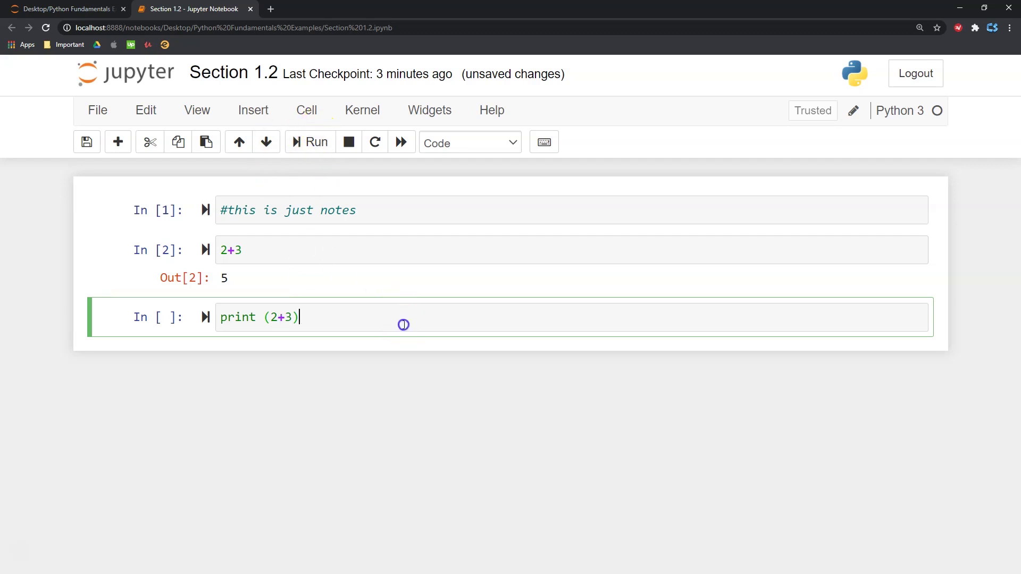
key(shift+Return)
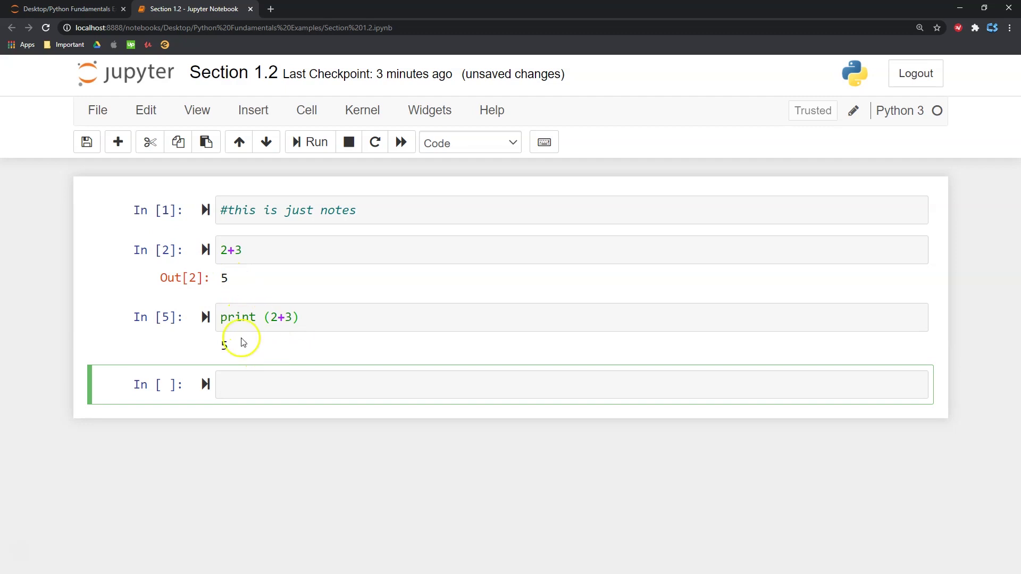
double_click(224, 344)
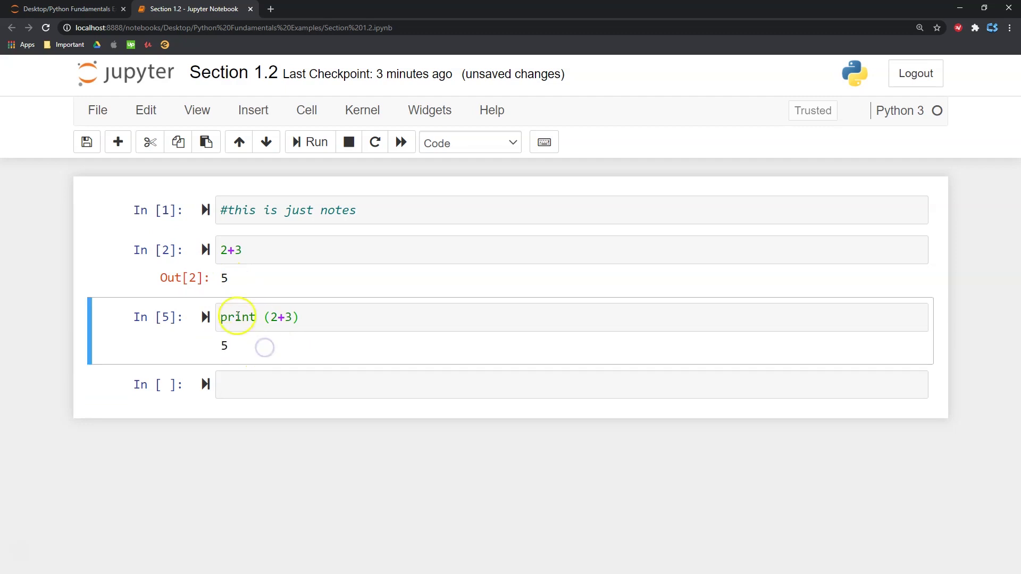
click(284, 379)
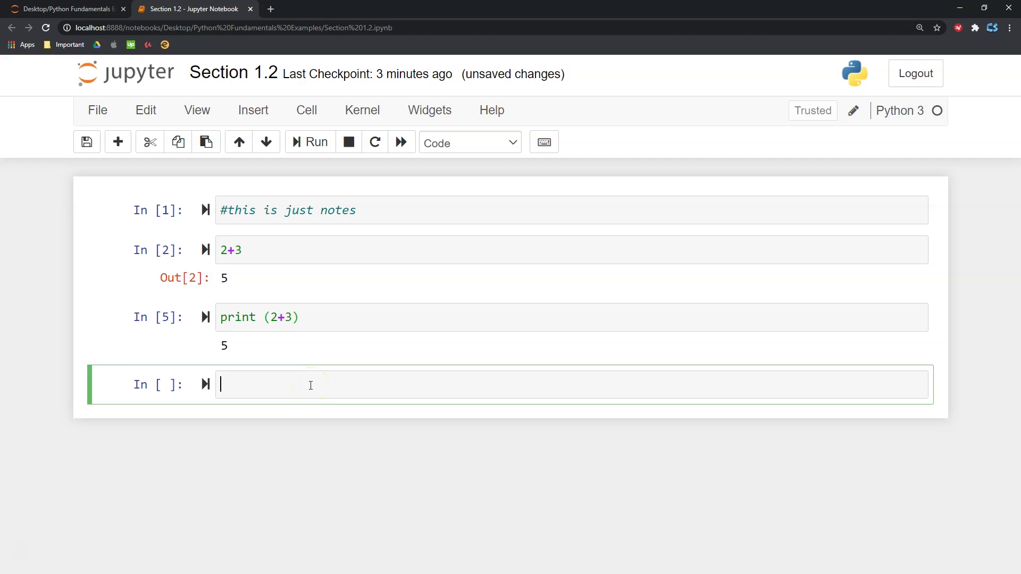
Fix the hello world cell's SyntaxError with print ('hello world'), rerun it, and save.
text(print (hello world)
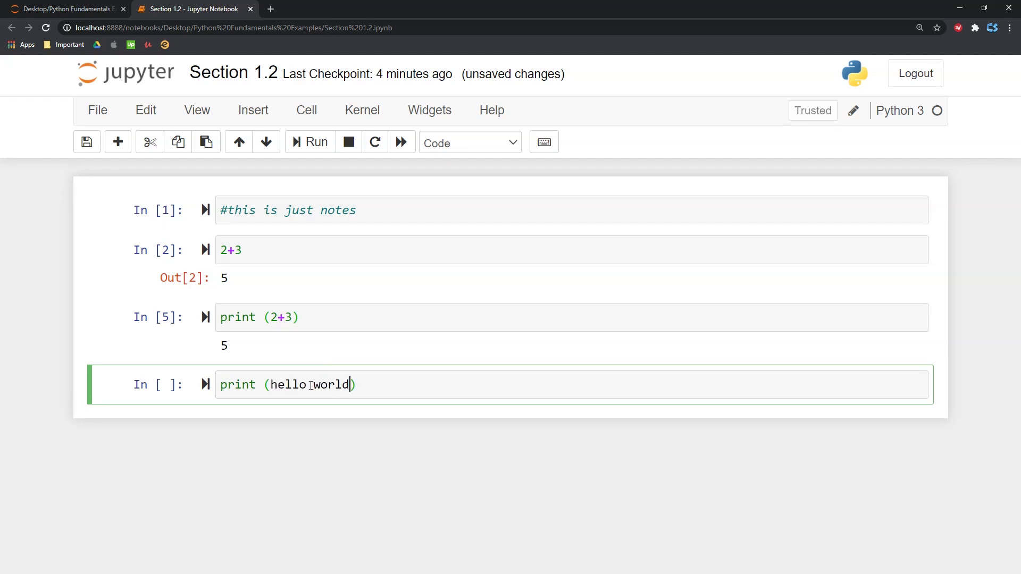
key(shift+Return)
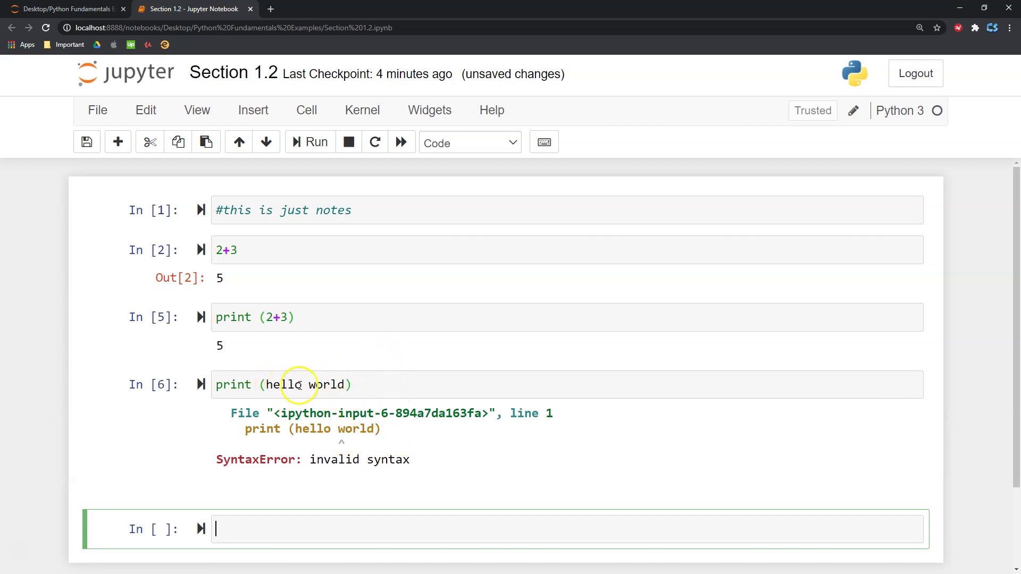
click(266, 386)
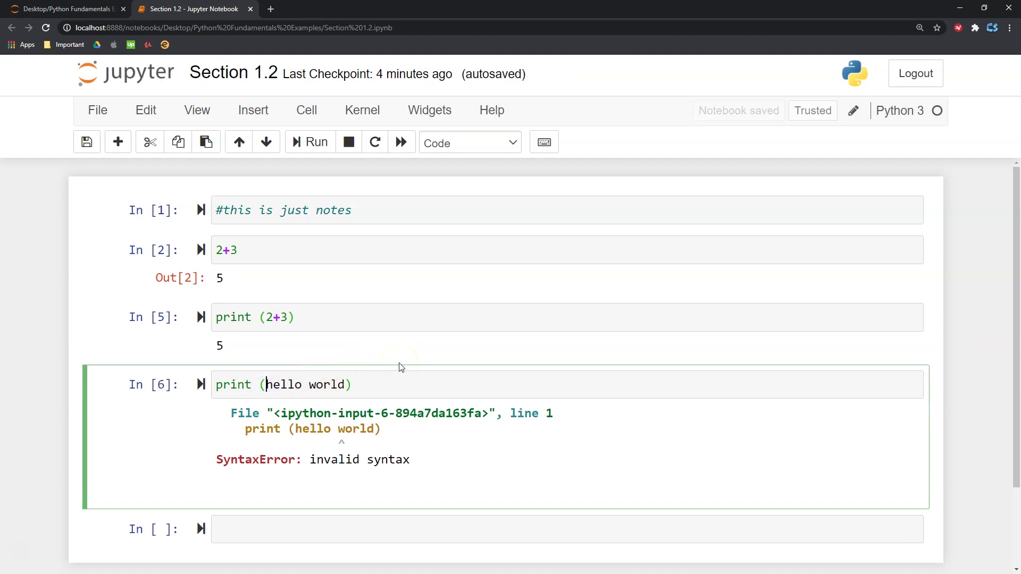
text(")
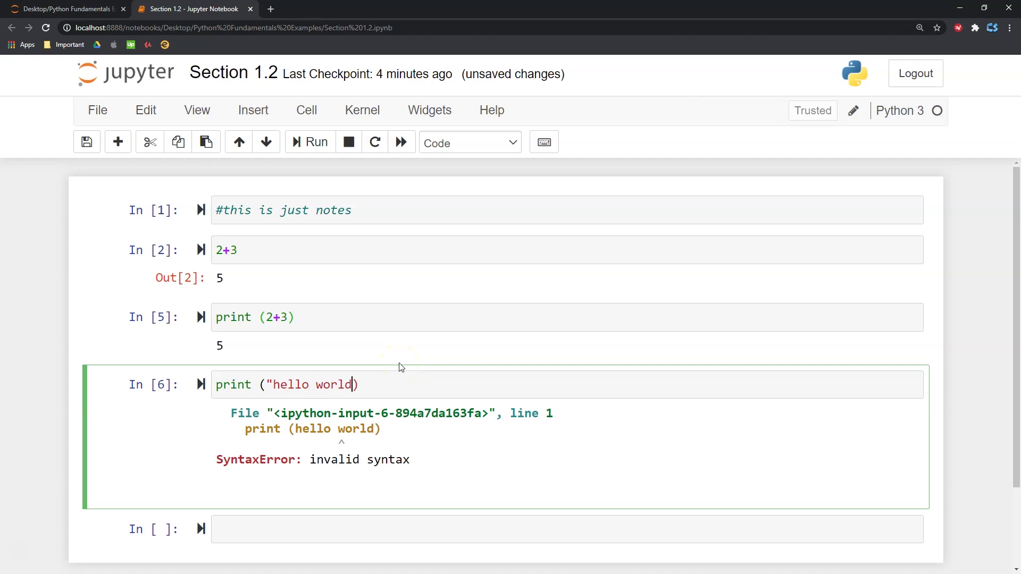
key(shift+Return)
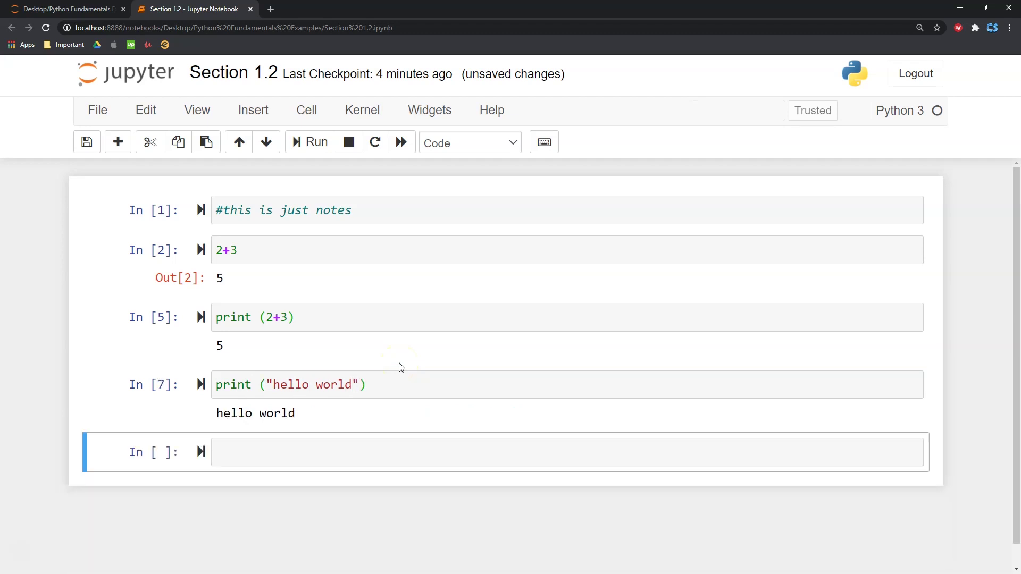
click(273, 384)
key(BackSpace)
text(')
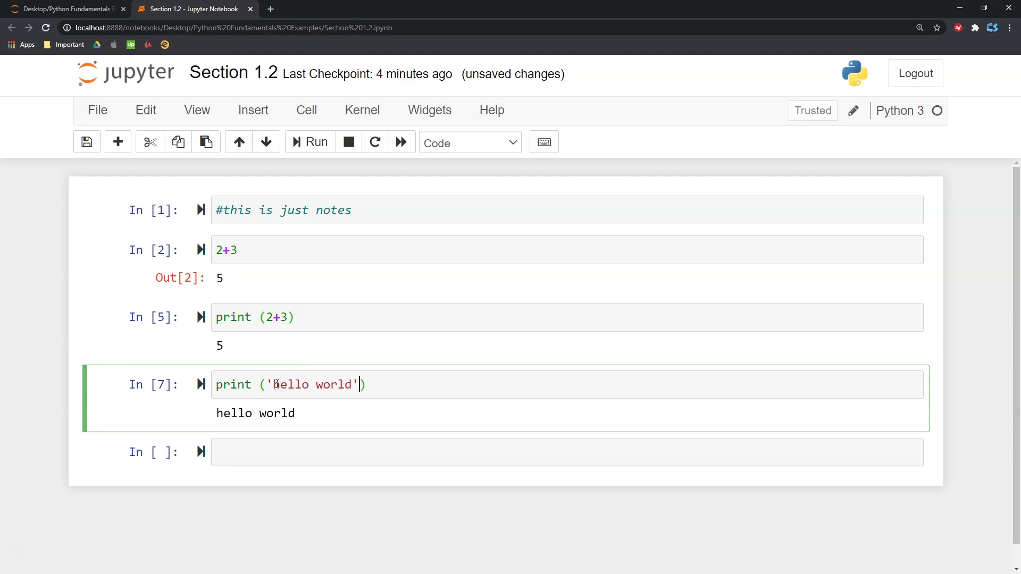
key(shift+Return)
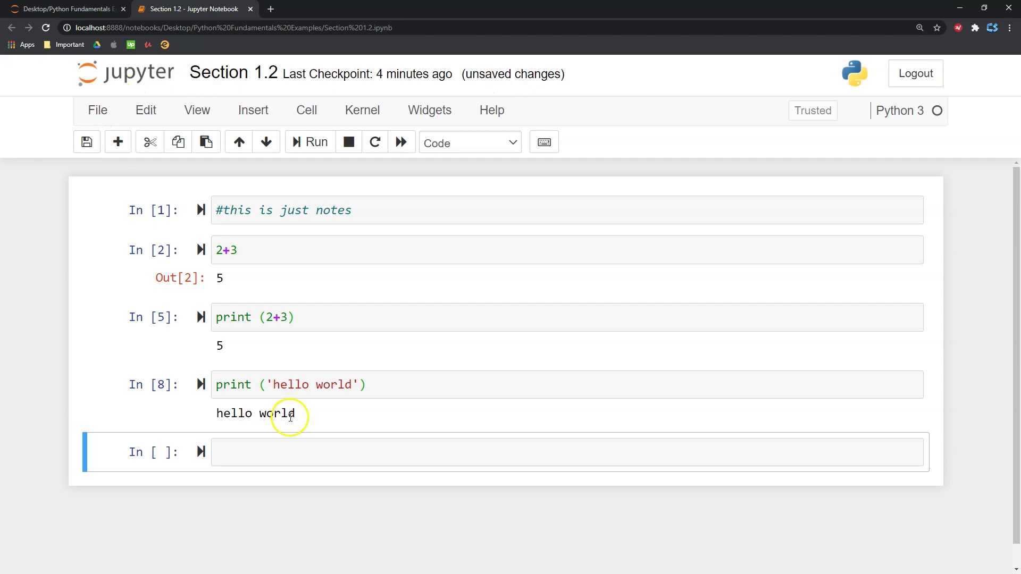
key(ctrl+s)
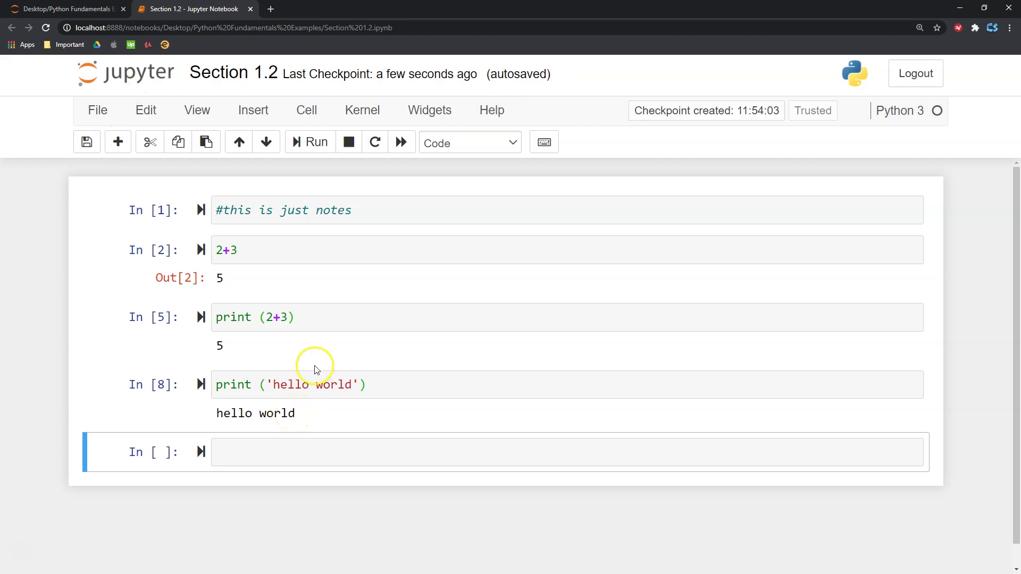
Relaunch Jupyter Notebook from Anaconda Navigator's Home tab, opening localhost:8889/tree.
click(87, 142)
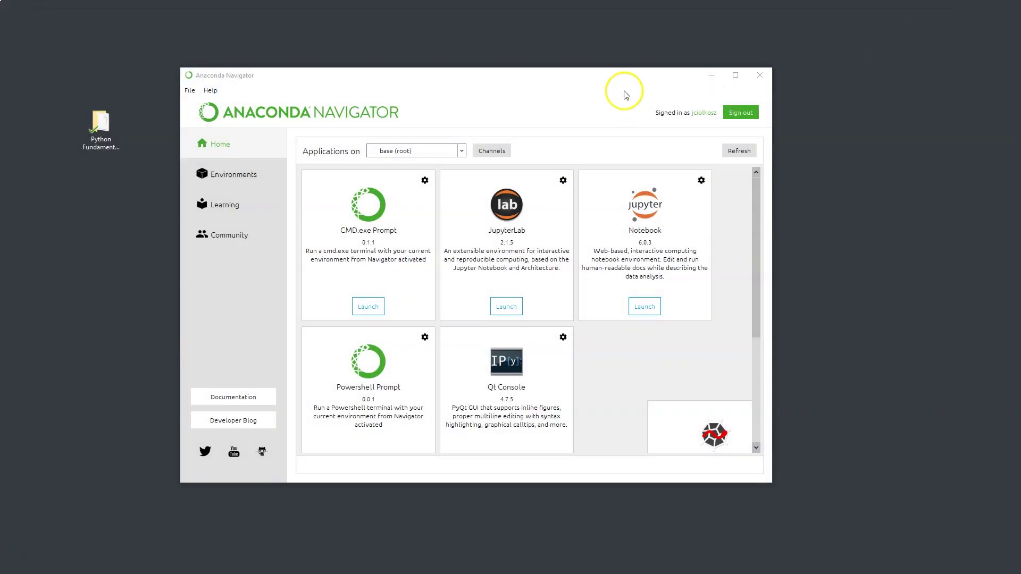
drag(622, 79, 672, 82)
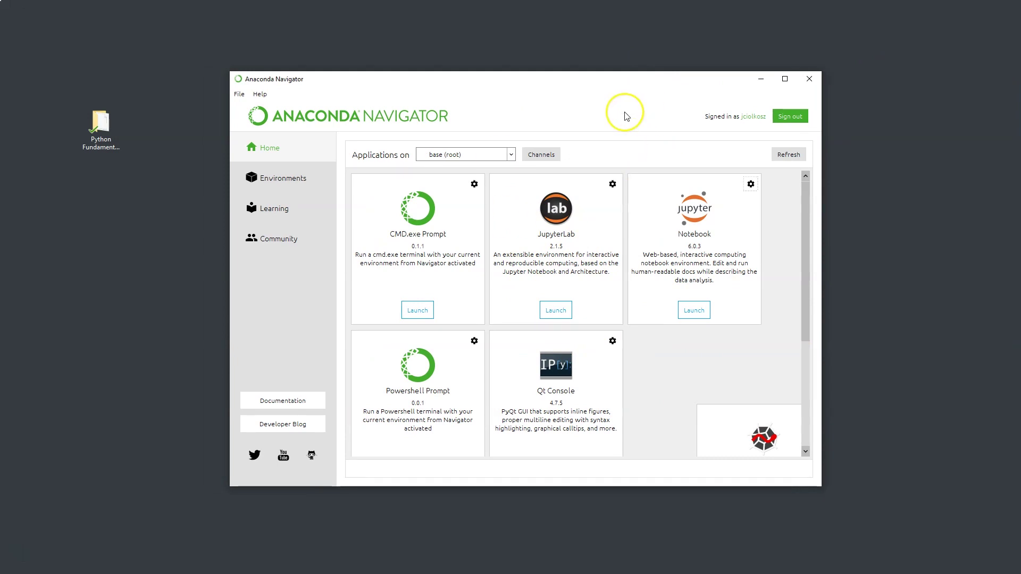
click(700, 313)
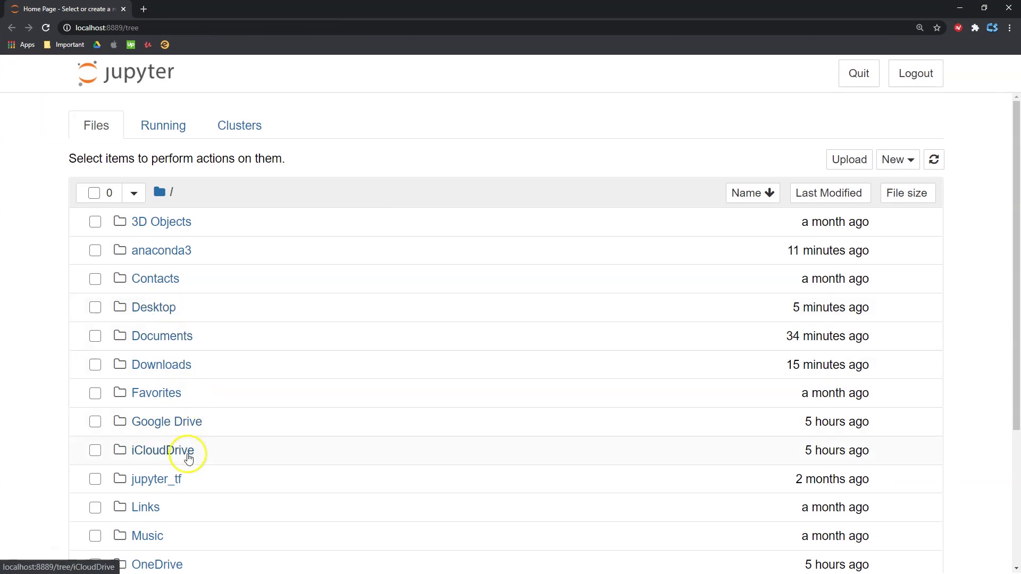
Open Desktop > Python Fundamentals Examples > Section 1.2.ipynb from the Files tab.
click(154, 308)
click(227, 250)
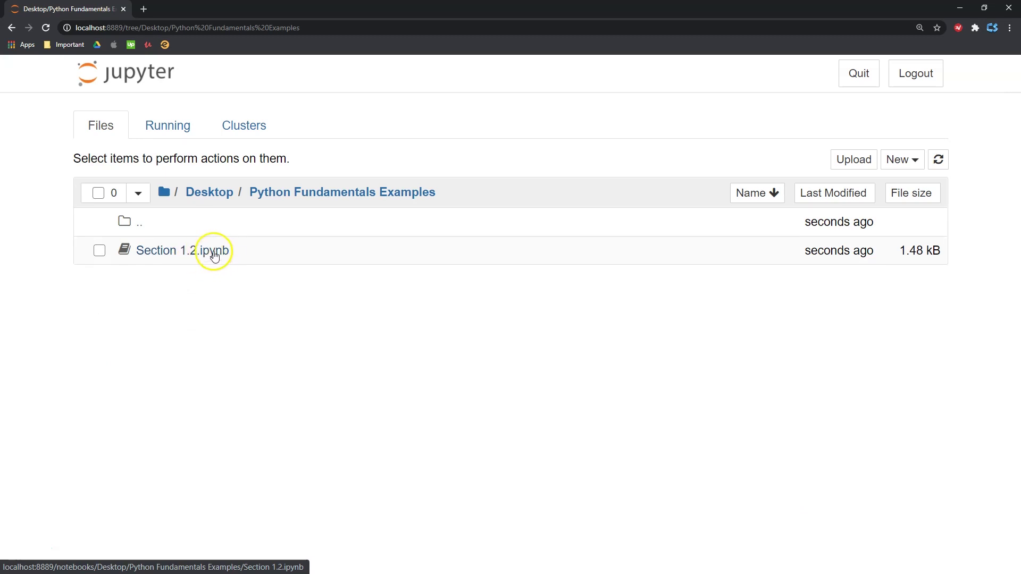
click(181, 253)
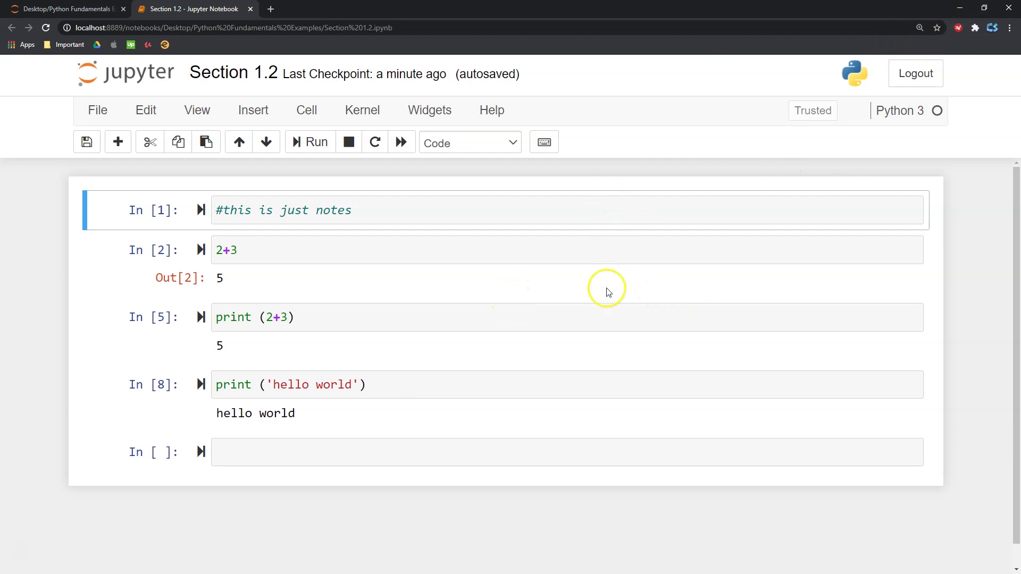
Close Chrome, open Python Fundamentals Examples in File Explorer, and check inside .ipynb_checkpoints twice.
click(1008, 8)
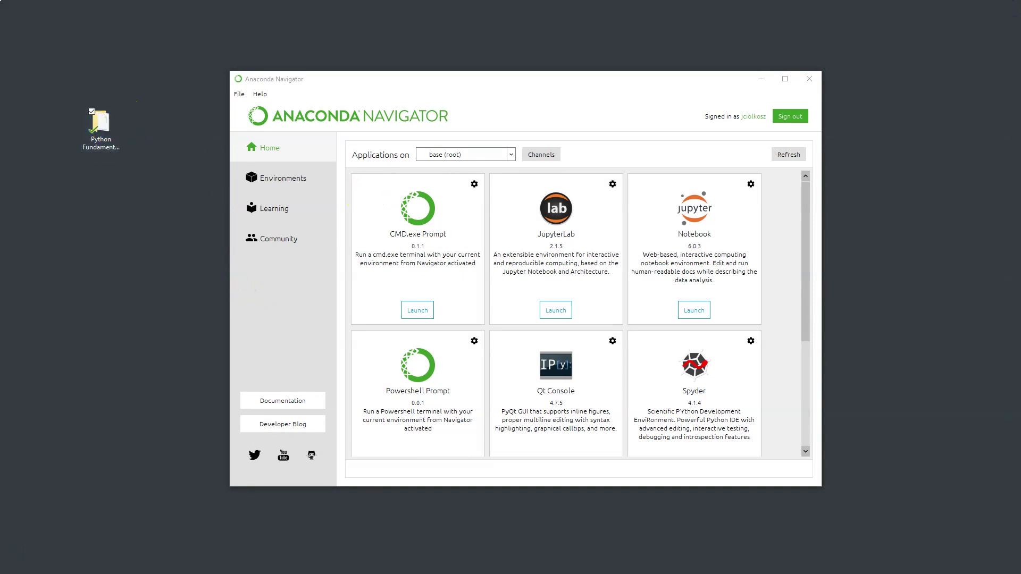
key(Return)
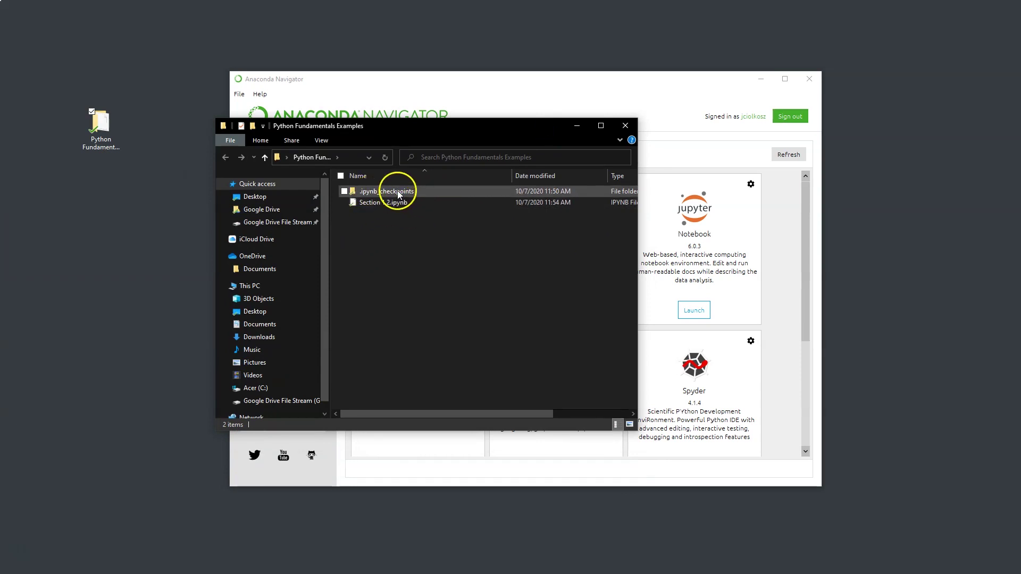
double_click(398, 192)
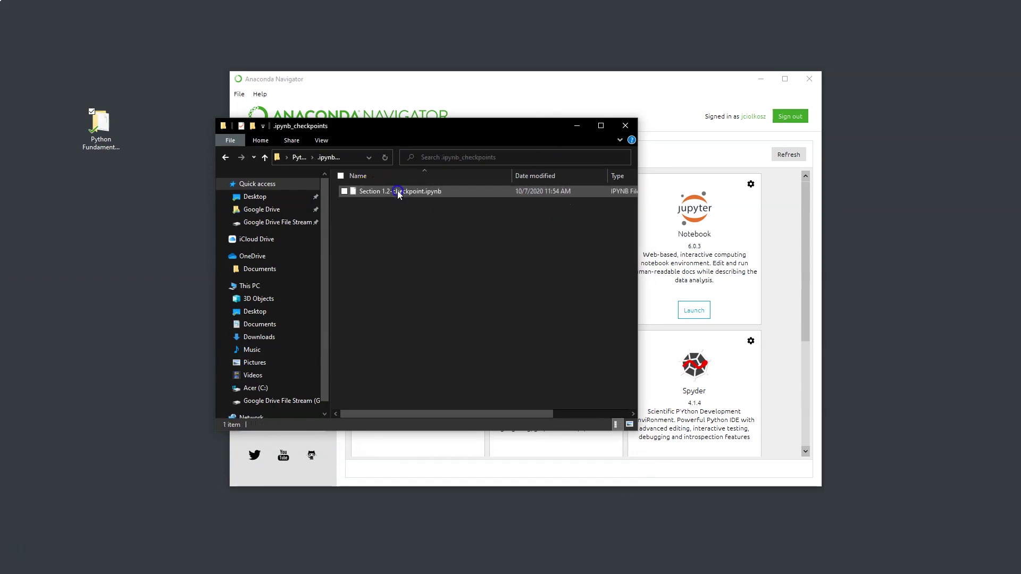
click(227, 158)
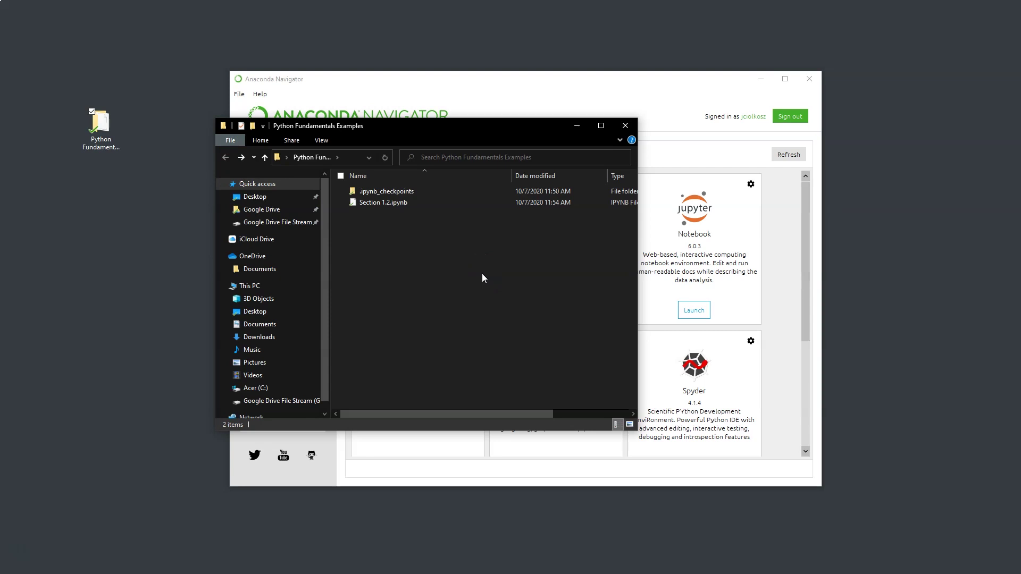
double_click(396, 193)
click(224, 158)
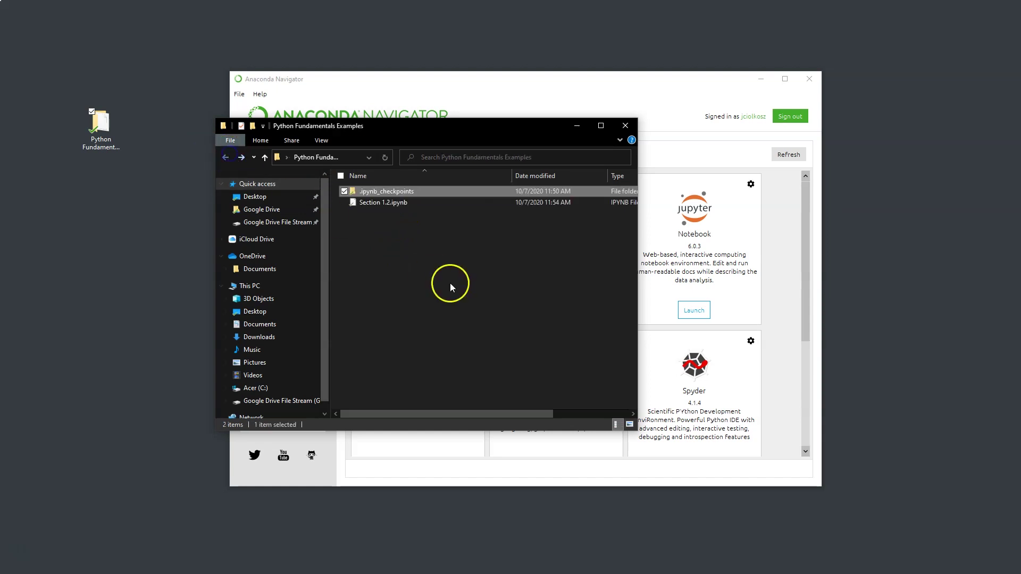